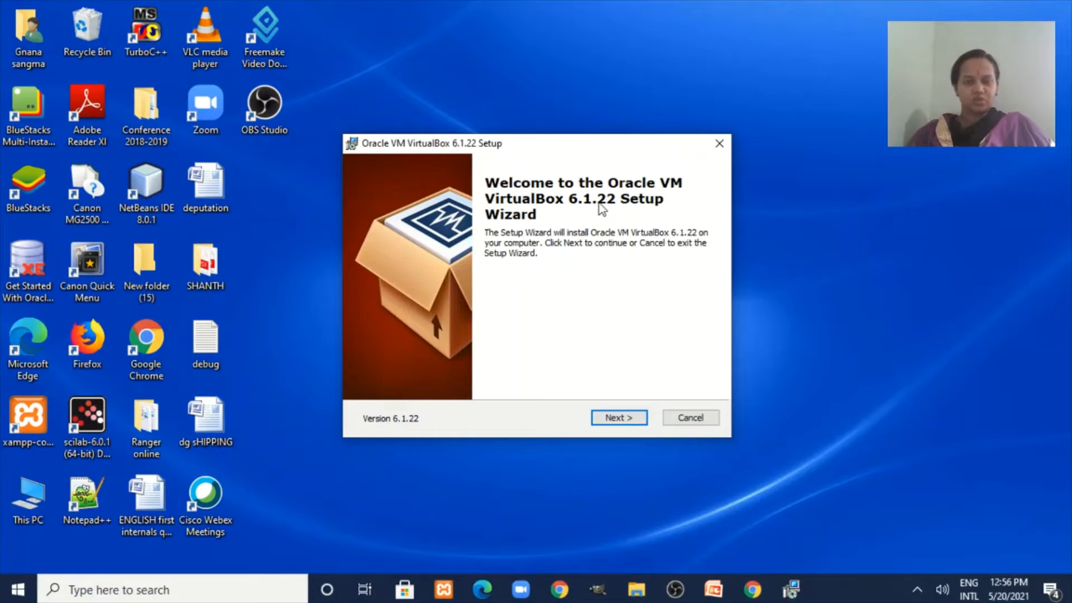
Accept the default features, shortcuts and network-reset warning, and start installing VirtualBox 6.1.22.
click(630, 425)
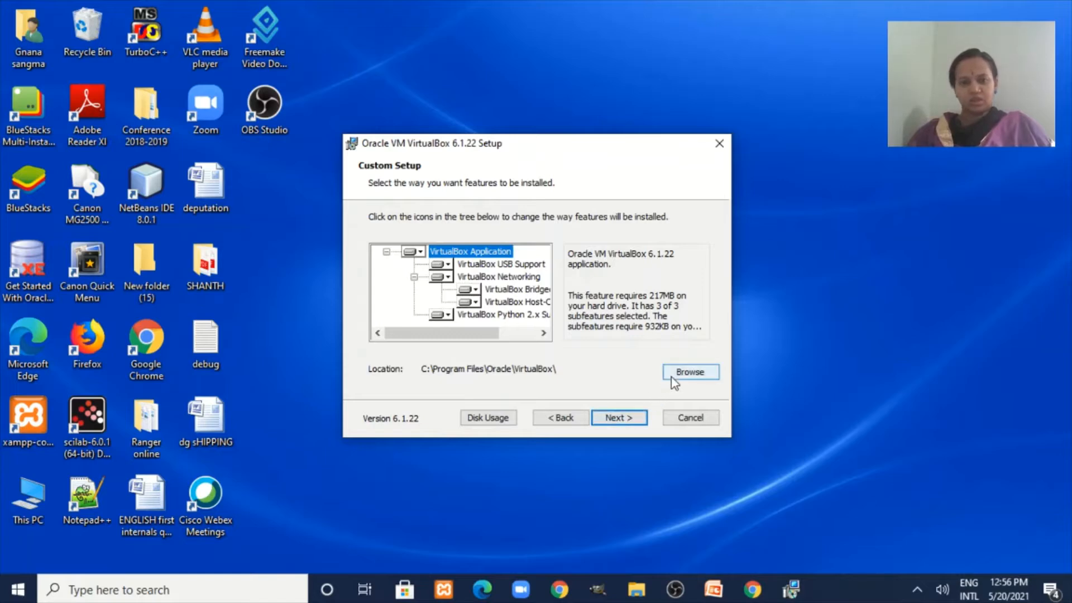
click(625, 423)
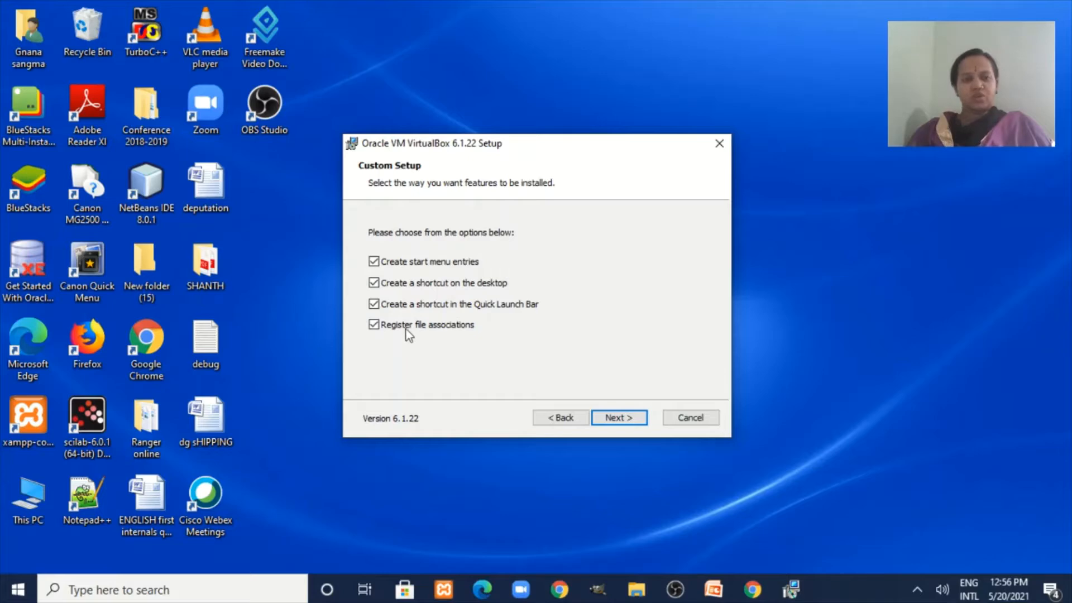
click(617, 421)
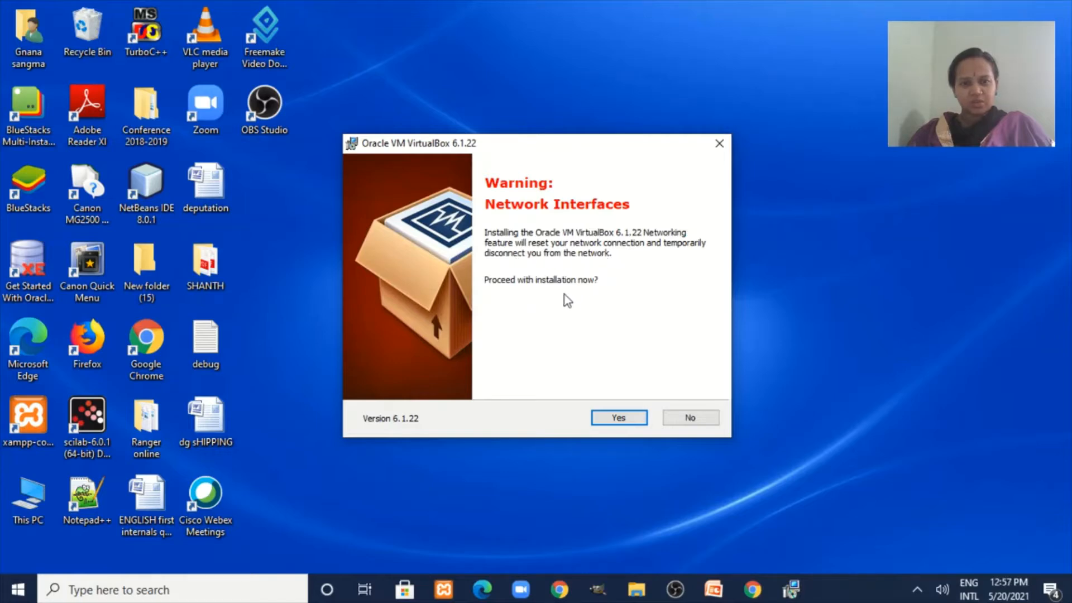
click(618, 418)
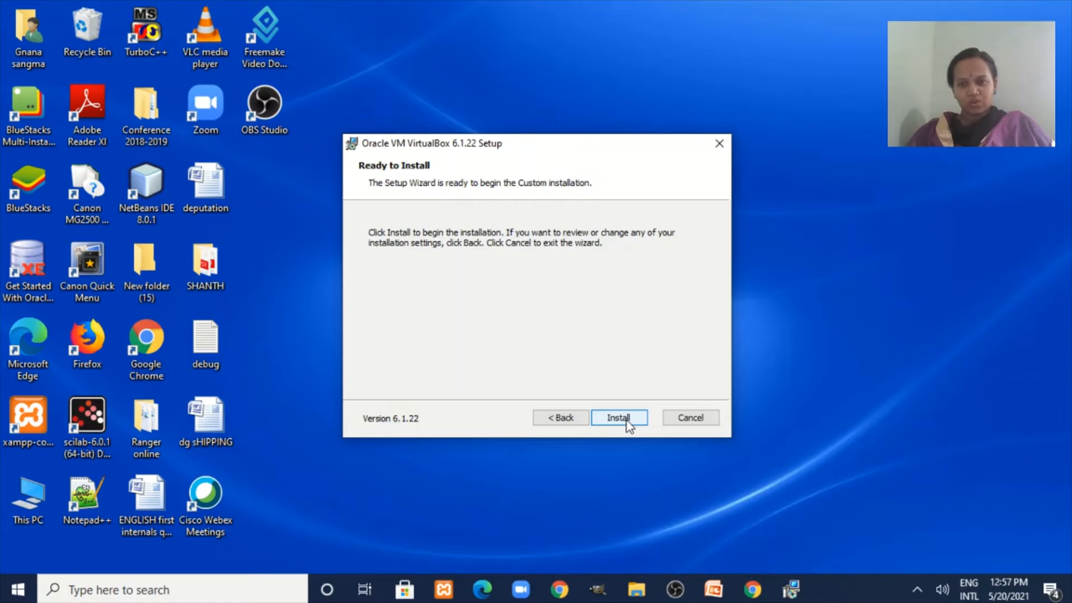
click(619, 418)
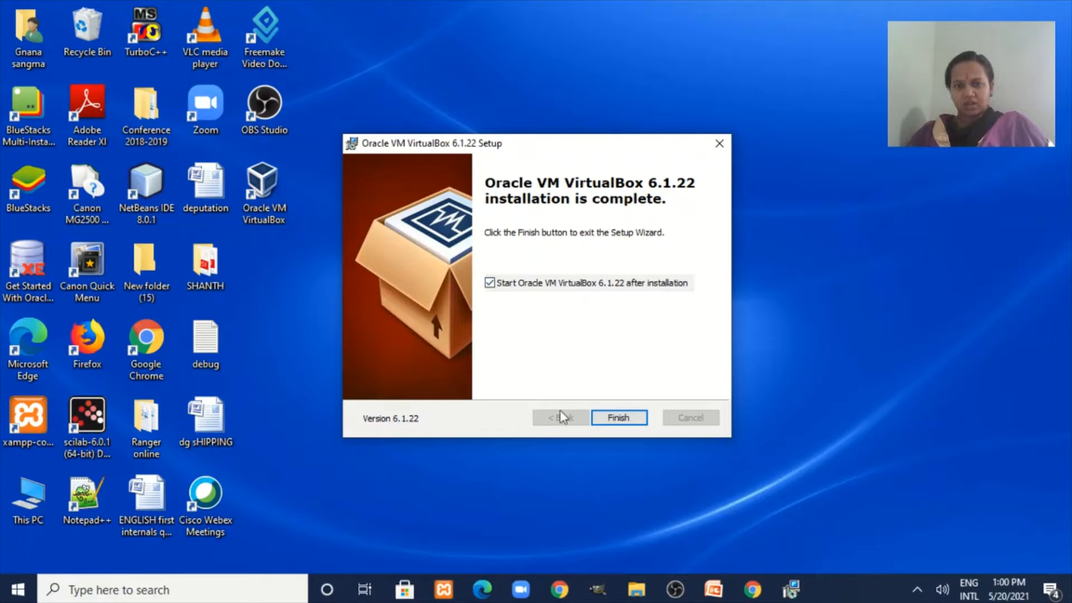
Click Finish once VirtualBox 6.1.22 has installed, closing the setup wizard.
click(620, 419)
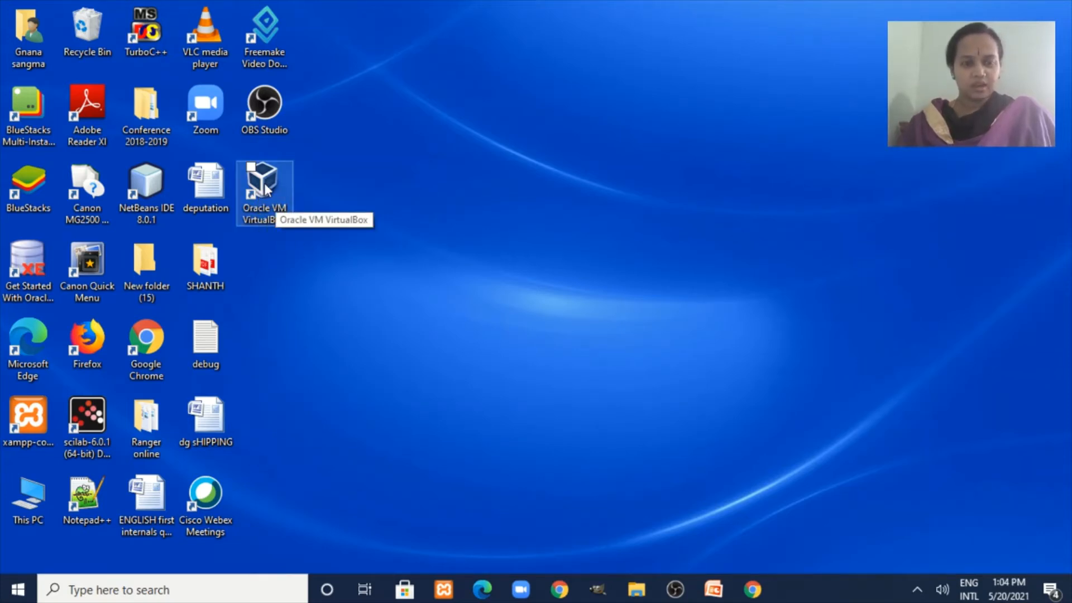
Launch VirtualBox Manager from the desktop shortcut and browse its File, Machine and Help menus.
double_click(266, 190)
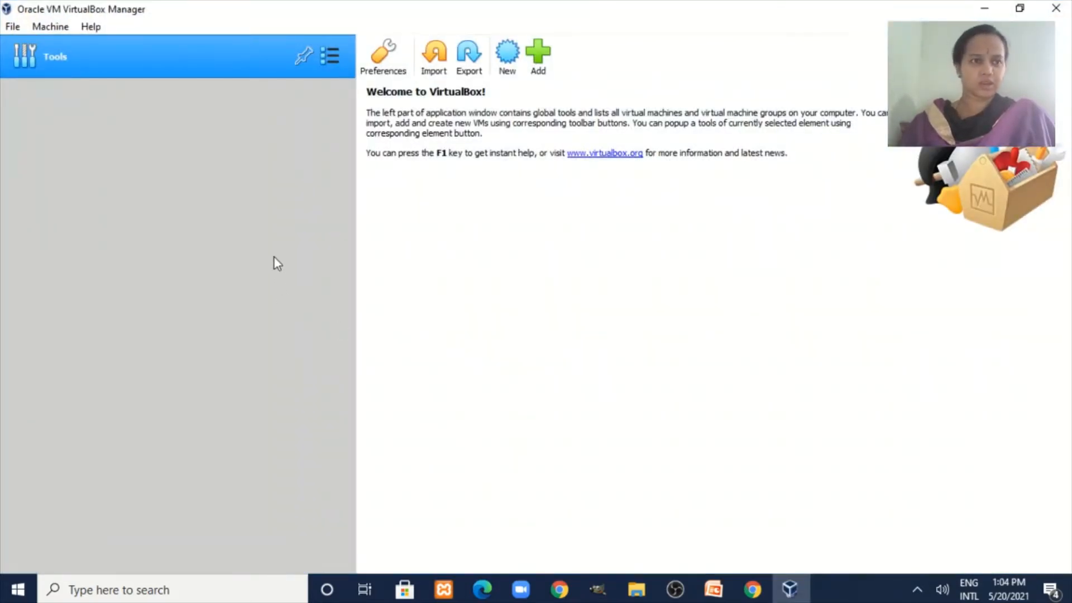
click(14, 28)
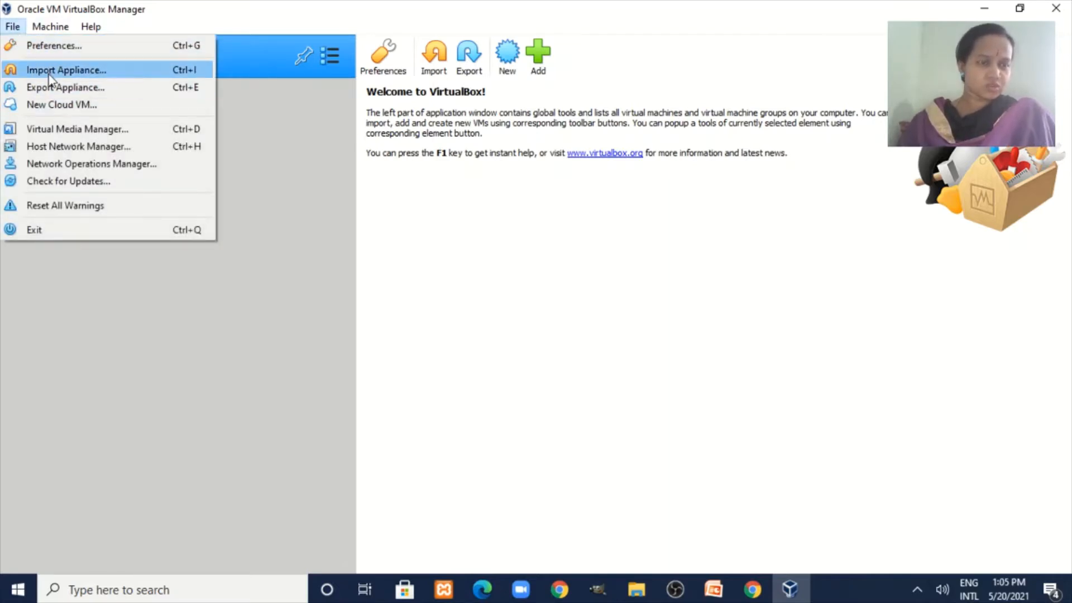
mouse_move(45, 28)
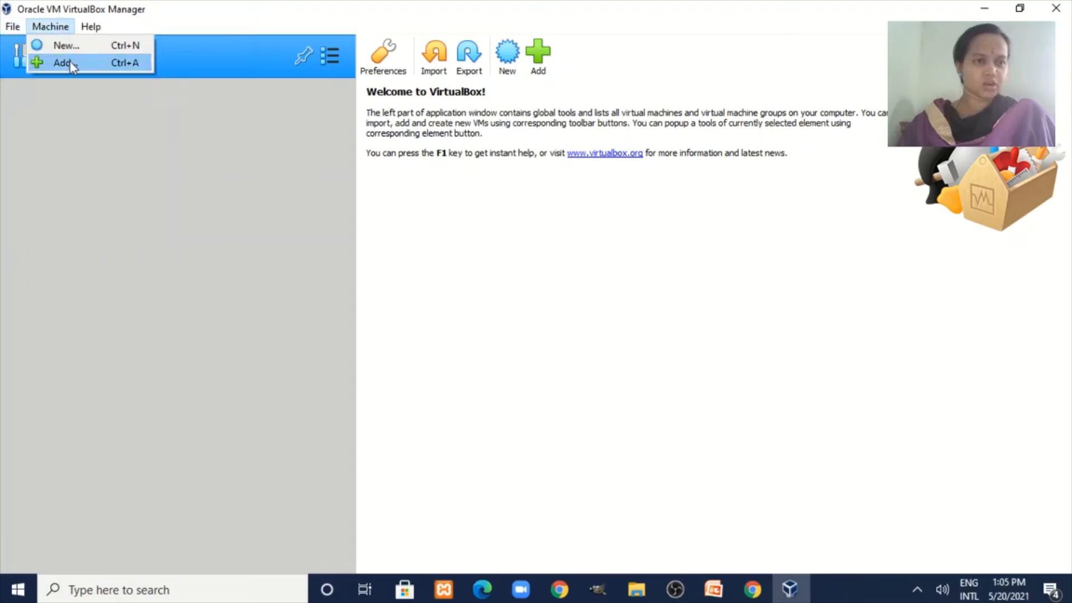
mouse_move(91, 27)
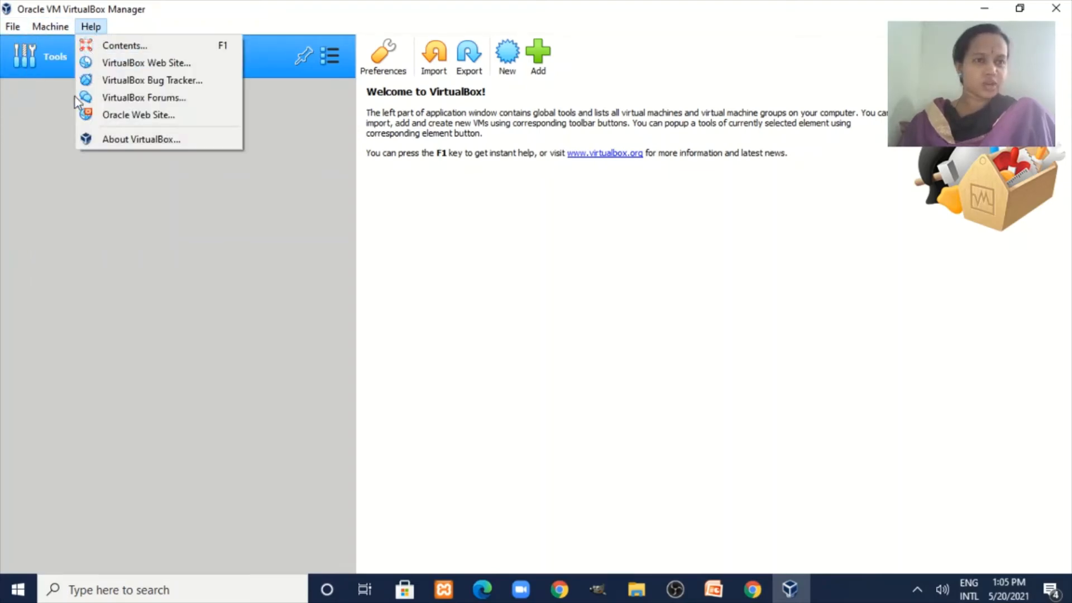
click(256, 209)
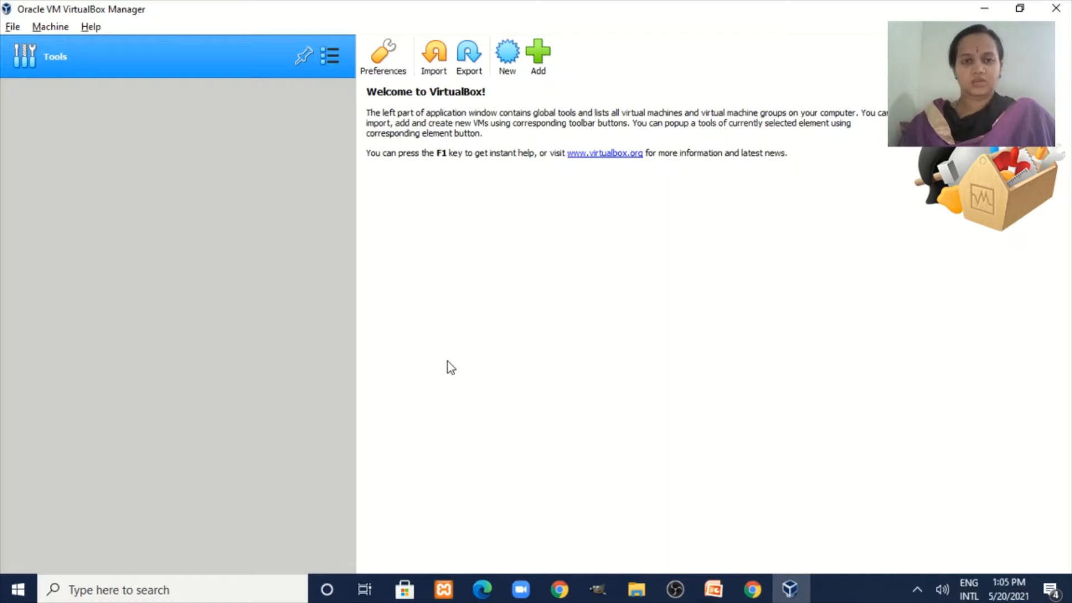
Search Chrome for 'ubuntu download for windows 10' and open the Ubuntu tutorial result in a new tab.
click(758, 595)
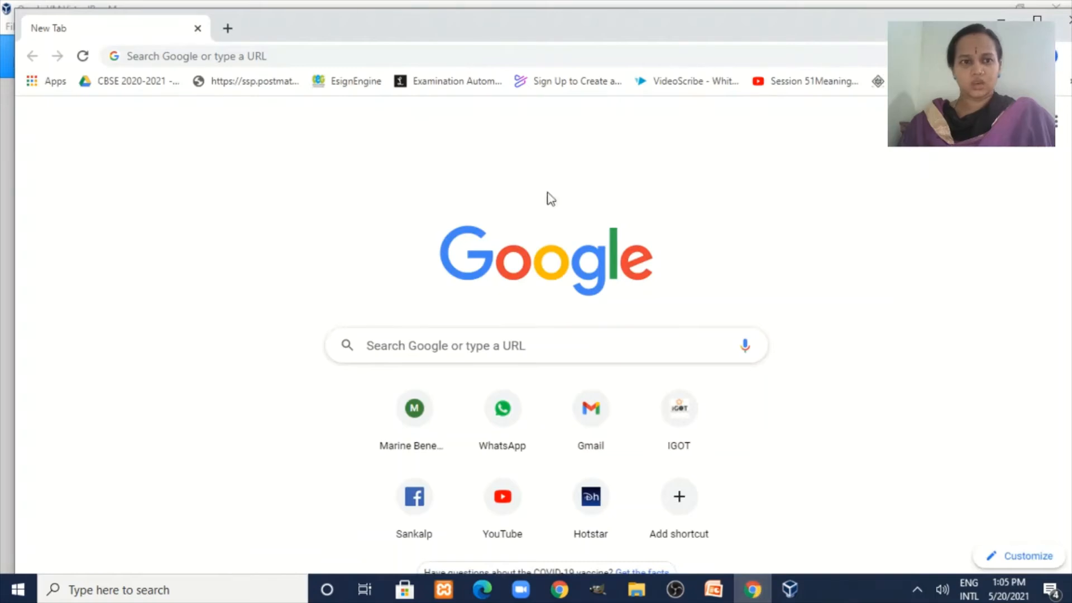
click(425, 351)
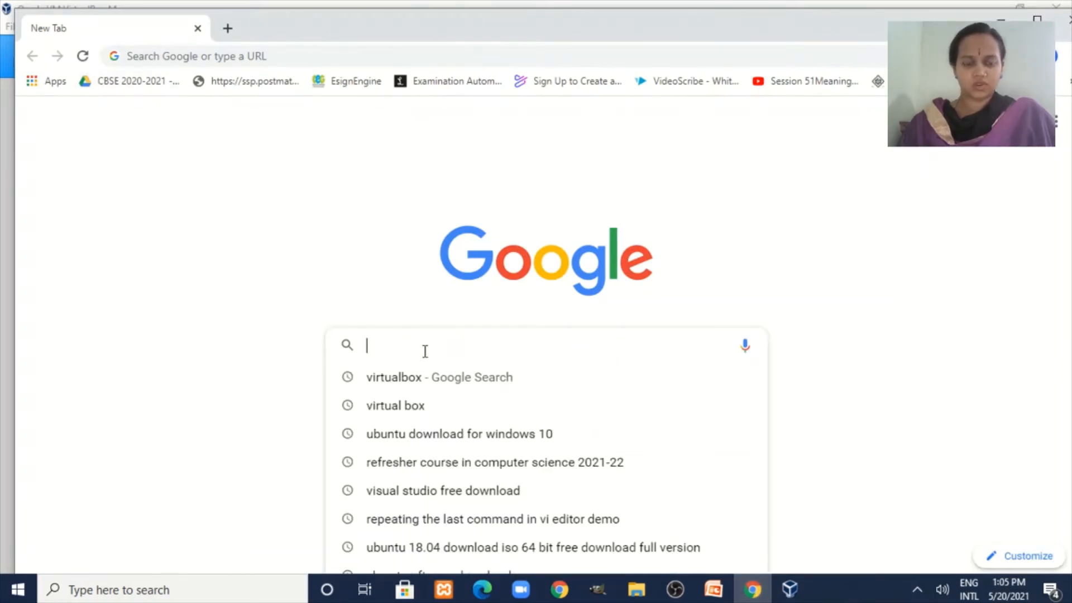
text(ubuntu download for windows 10)
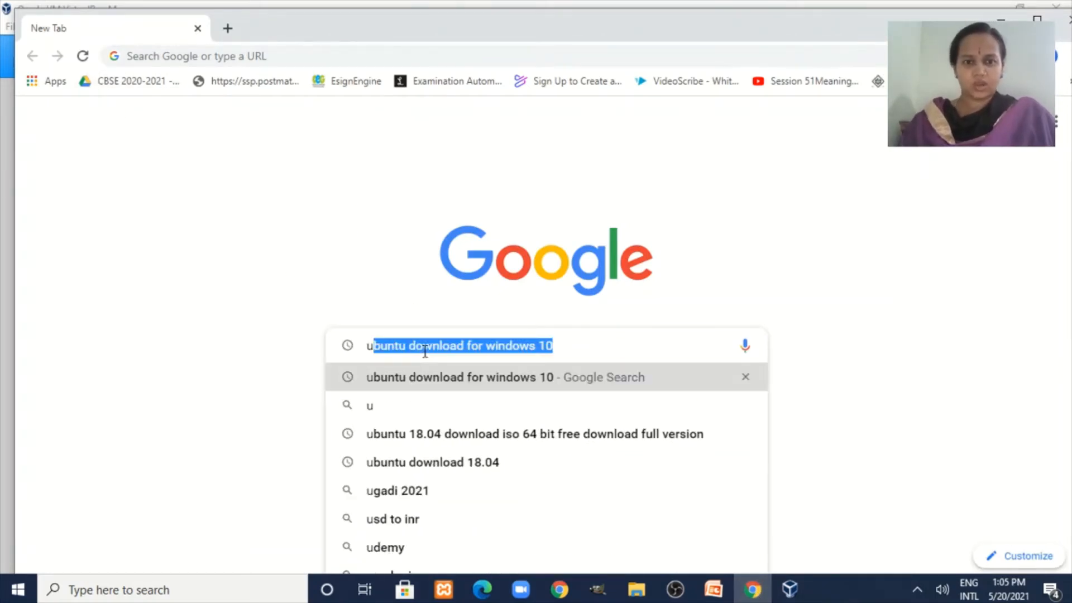
click(577, 351)
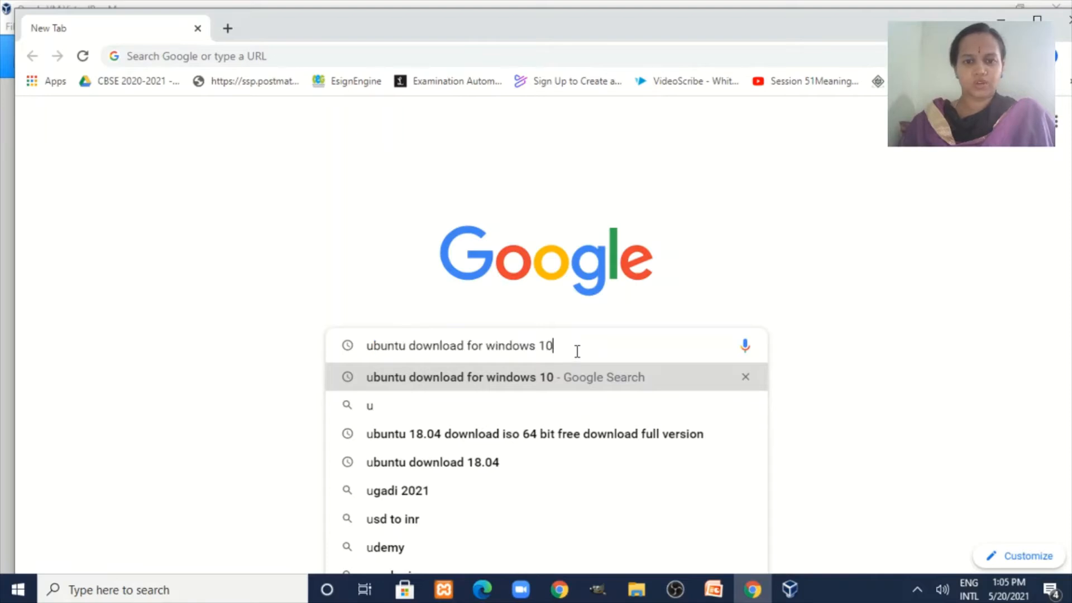
key(Return)
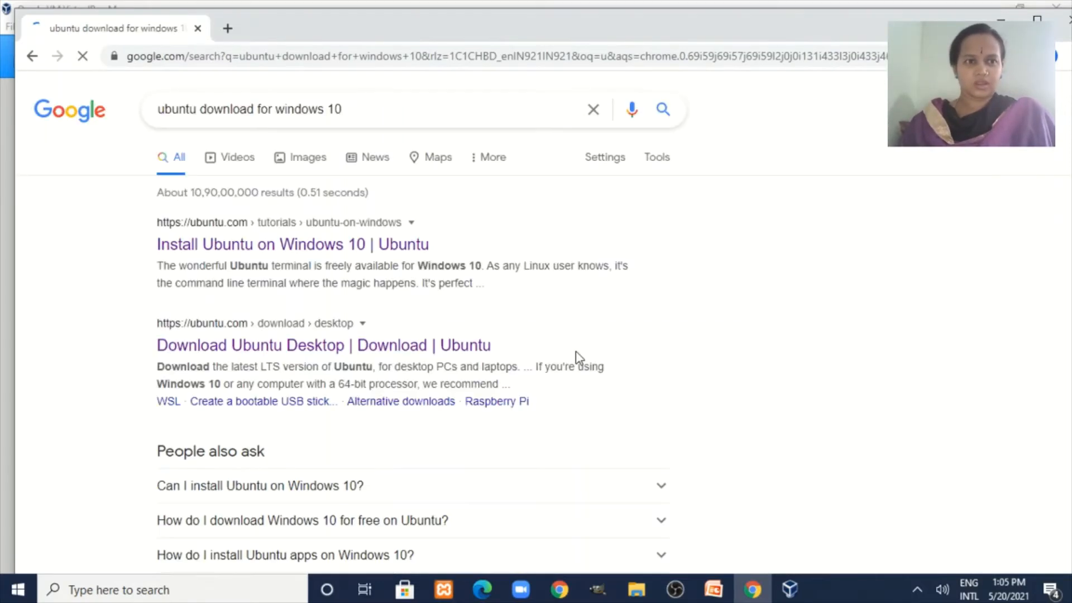
right_click(211, 225)
click(232, 234)
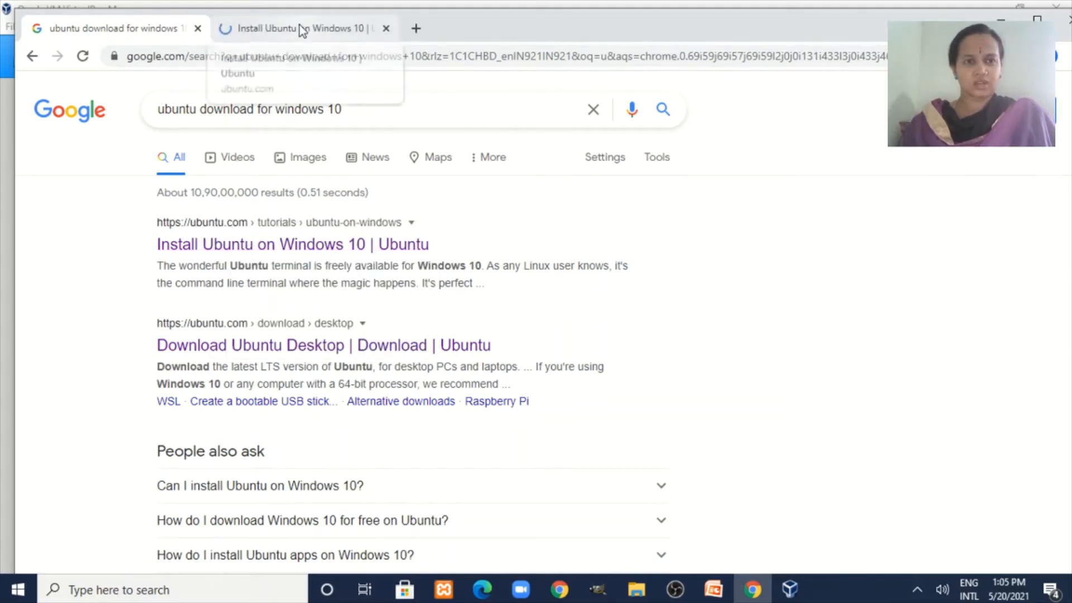
click(299, 27)
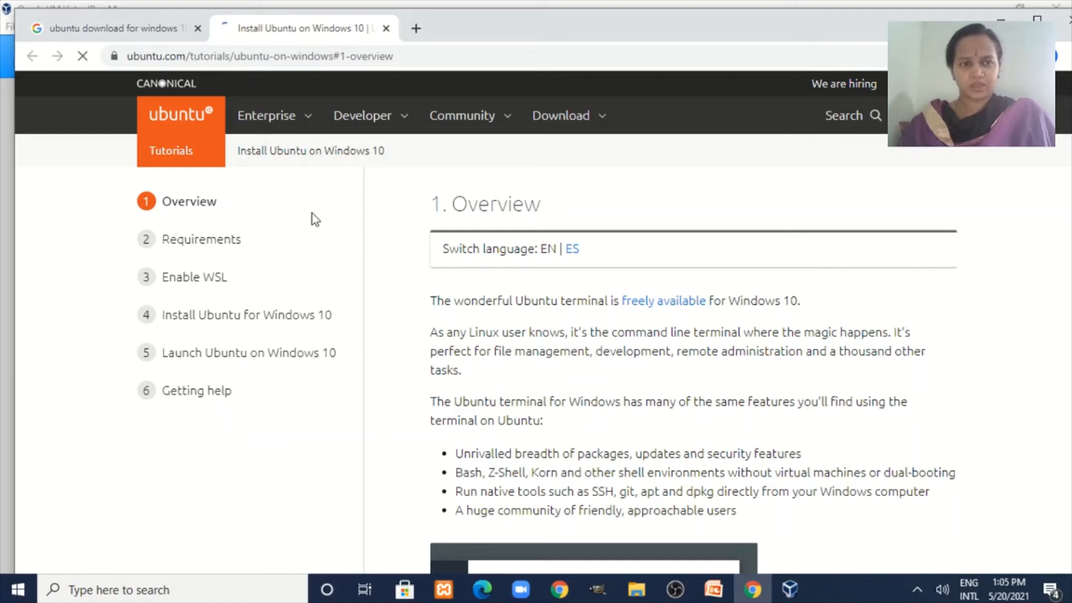
Go to the Ubuntu Desktop download page and download Ubuntu 20.04.2.0 LTS.
click(586, 119)
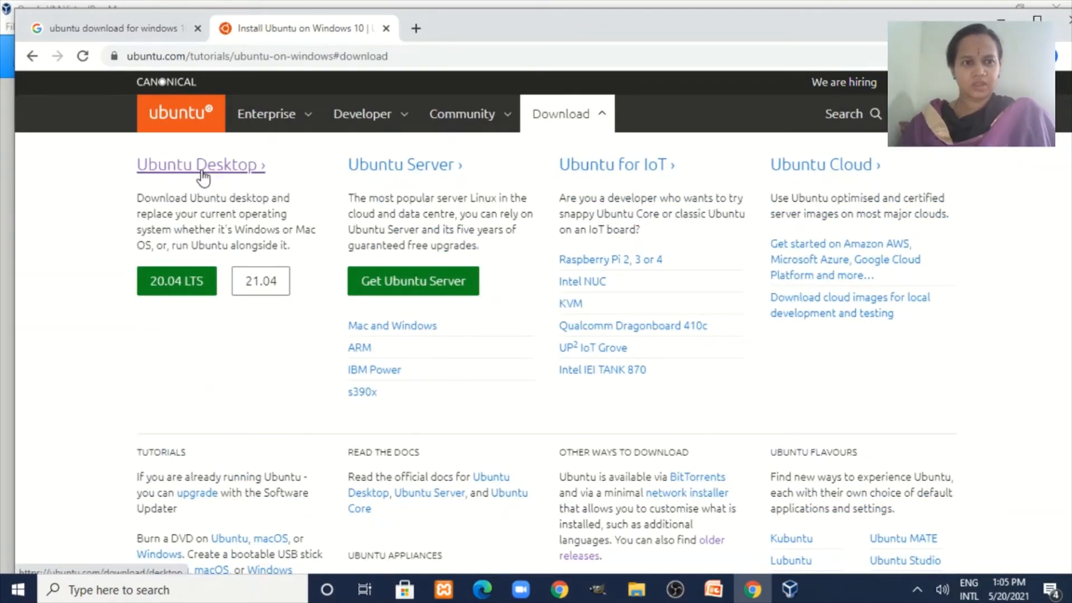
click(203, 174)
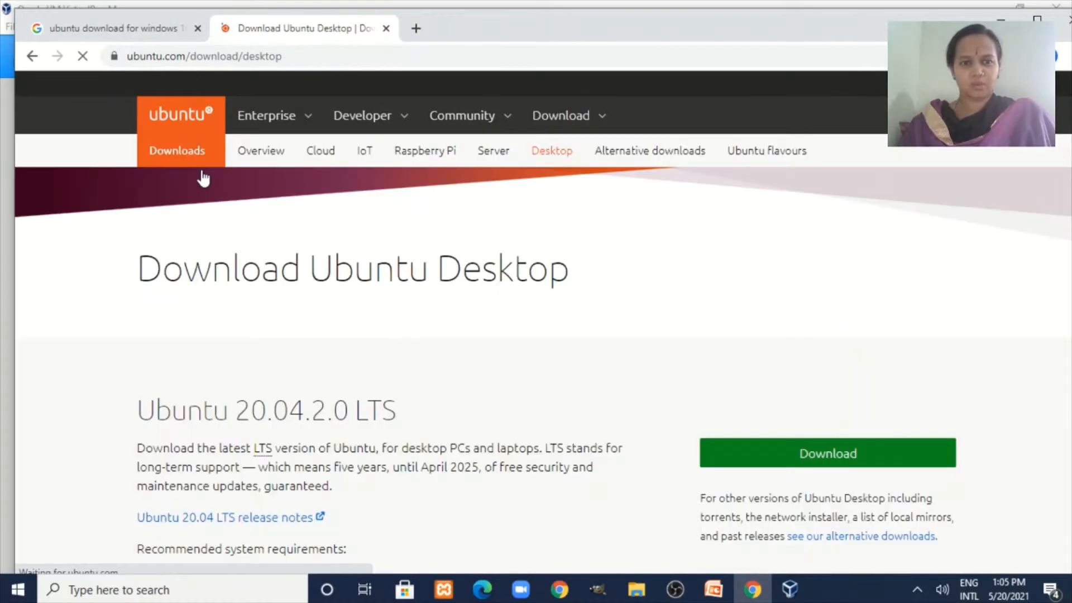
scroll(582, 357, down, 5)
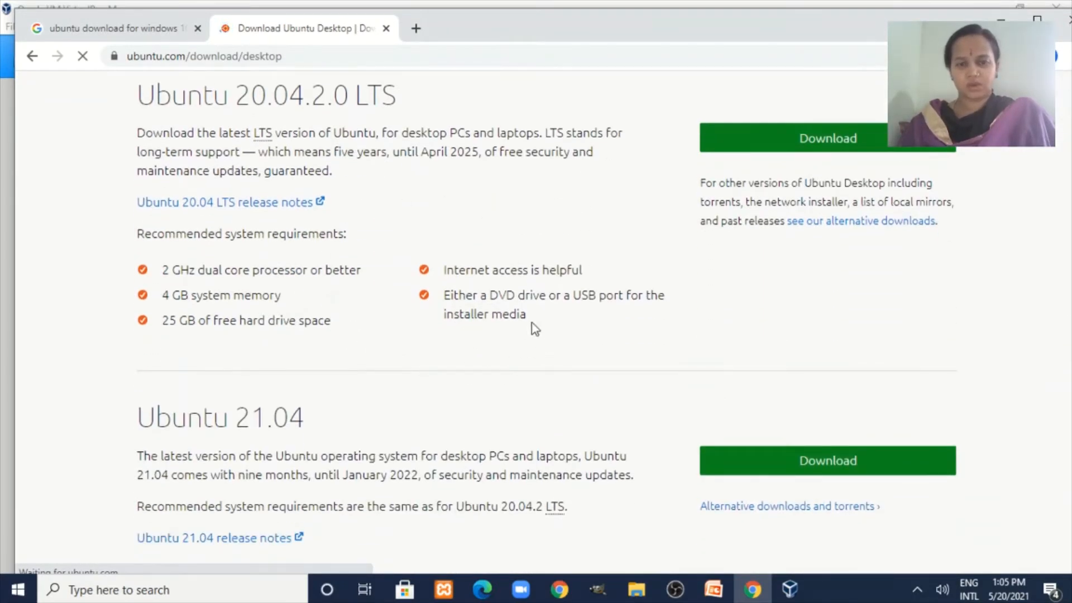
scroll(500, 429, down, 5)
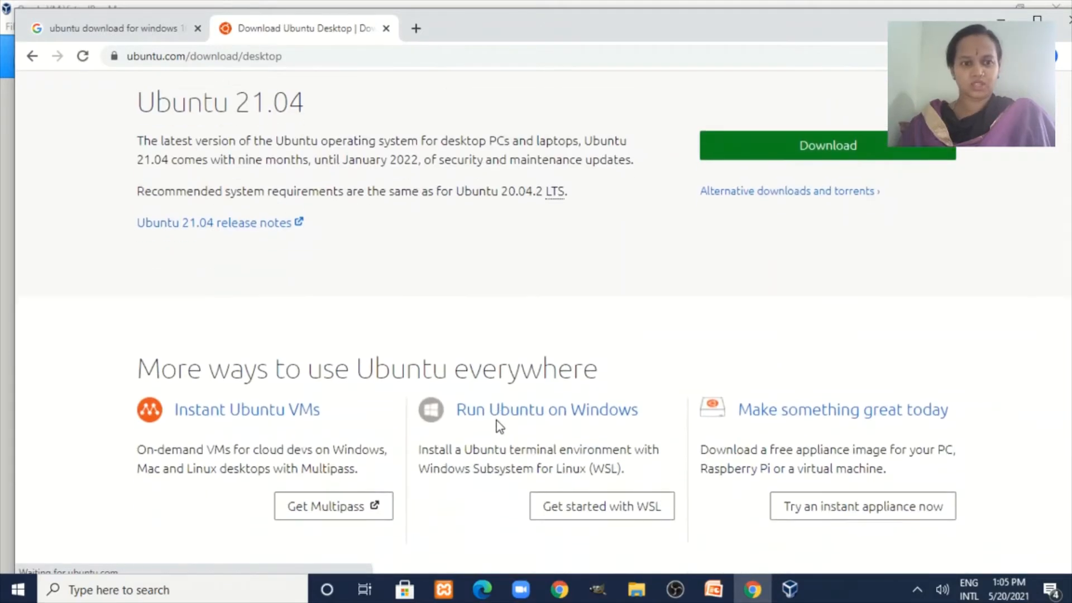
scroll(500, 429, up, 6)
scroll(500, 428, up, 3)
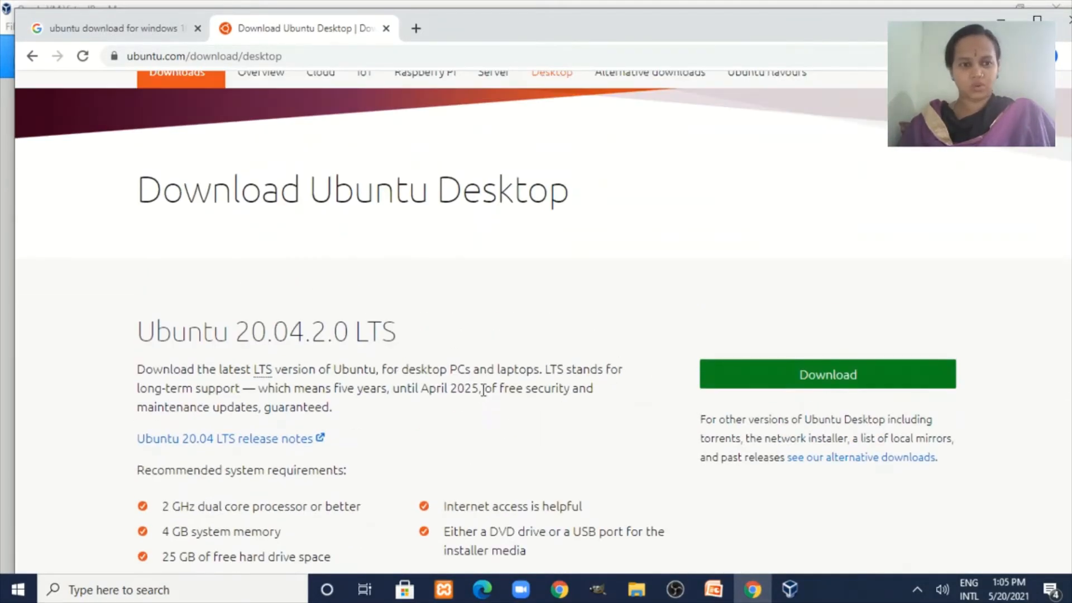
scroll(486, 389, down, 2)
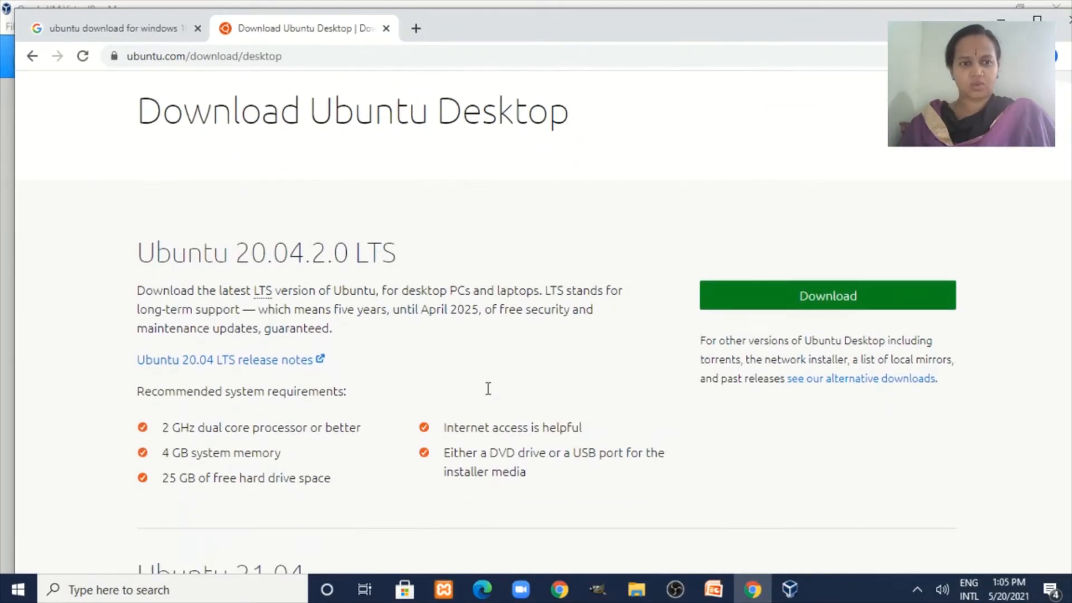
click(820, 305)
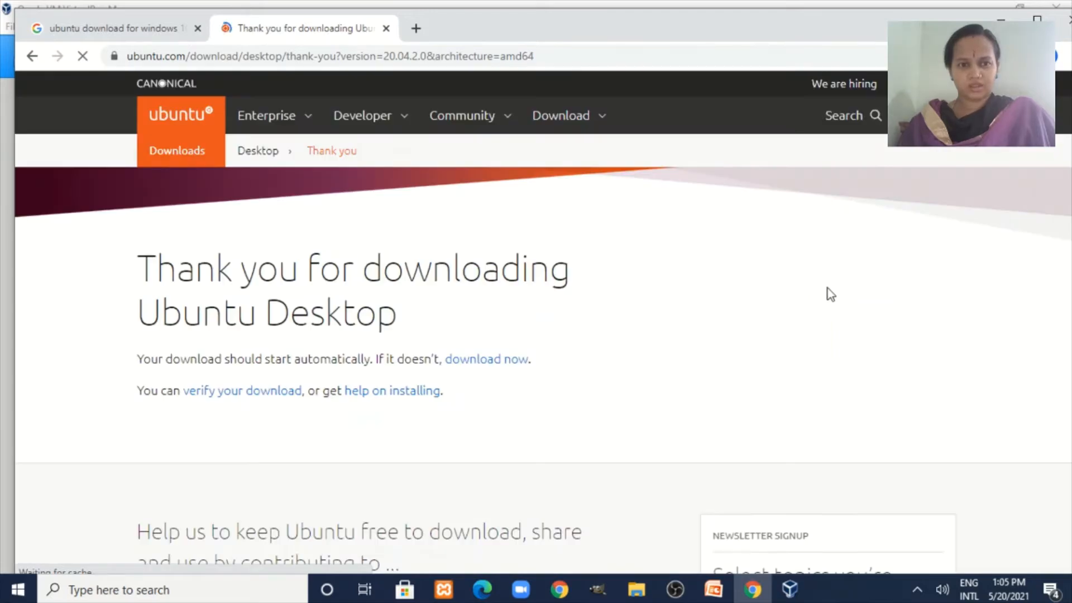
Cancel the 20.04.2.0 ISO download from Chrome's download bar.
scroll(612, 327, down, 4)
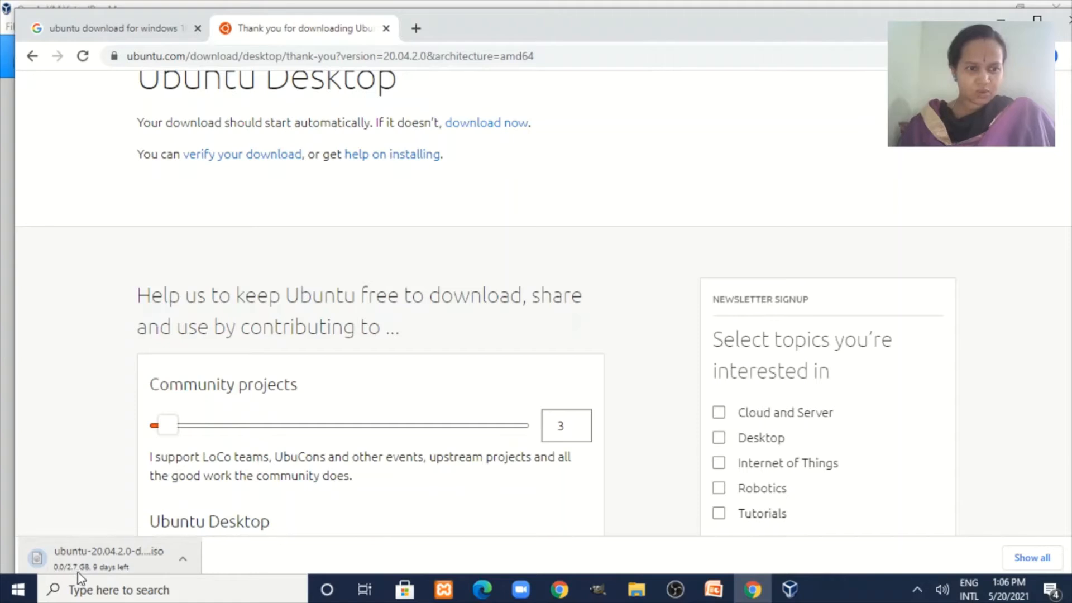
click(185, 563)
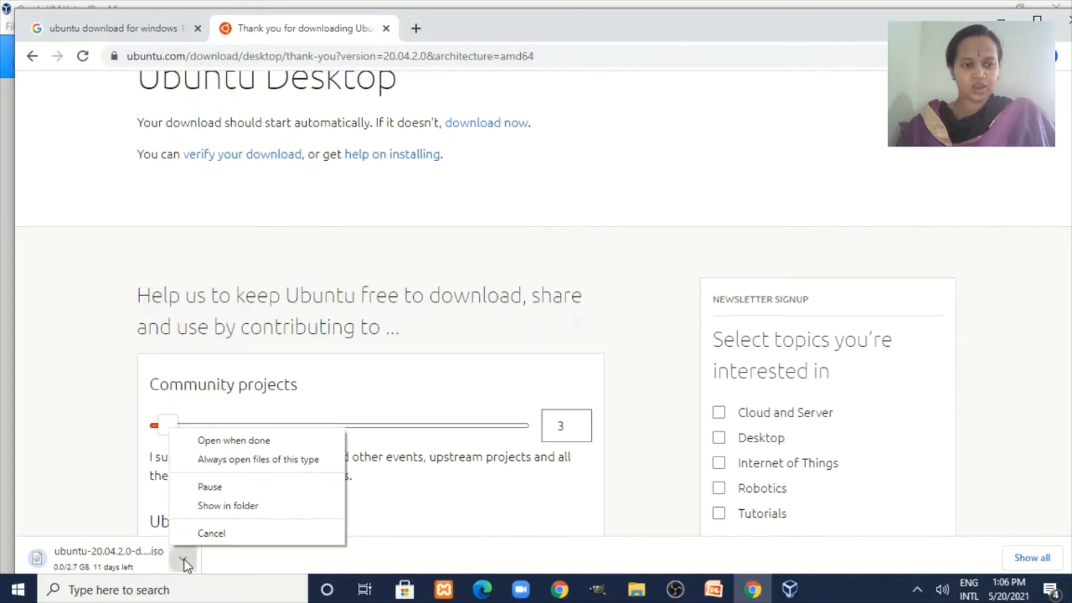
click(200, 533)
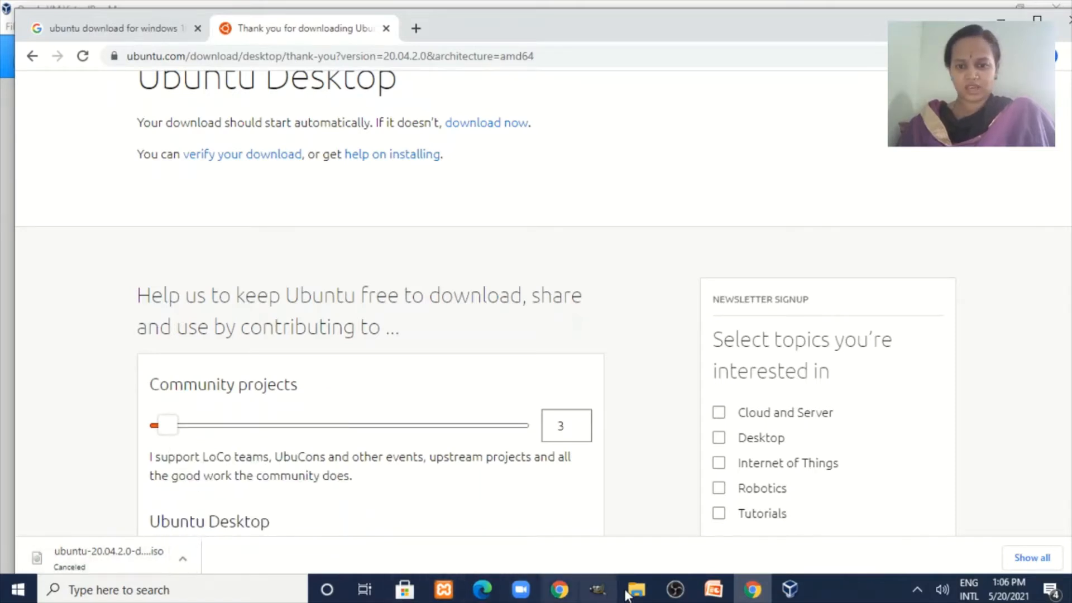
Find the ubuntu-20.10-desktop-amd64 image under 'Earlier this week' in Downloads, then return to VirtualBox Manager.
mouse_move(640, 597)
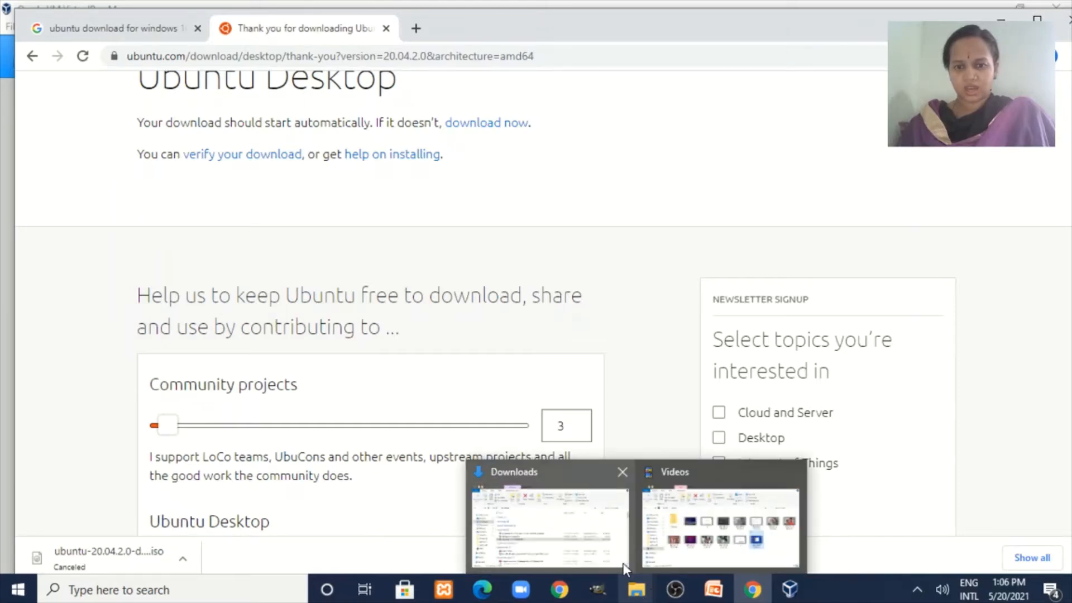
click(550, 525)
scroll(332, 316, up, 3)
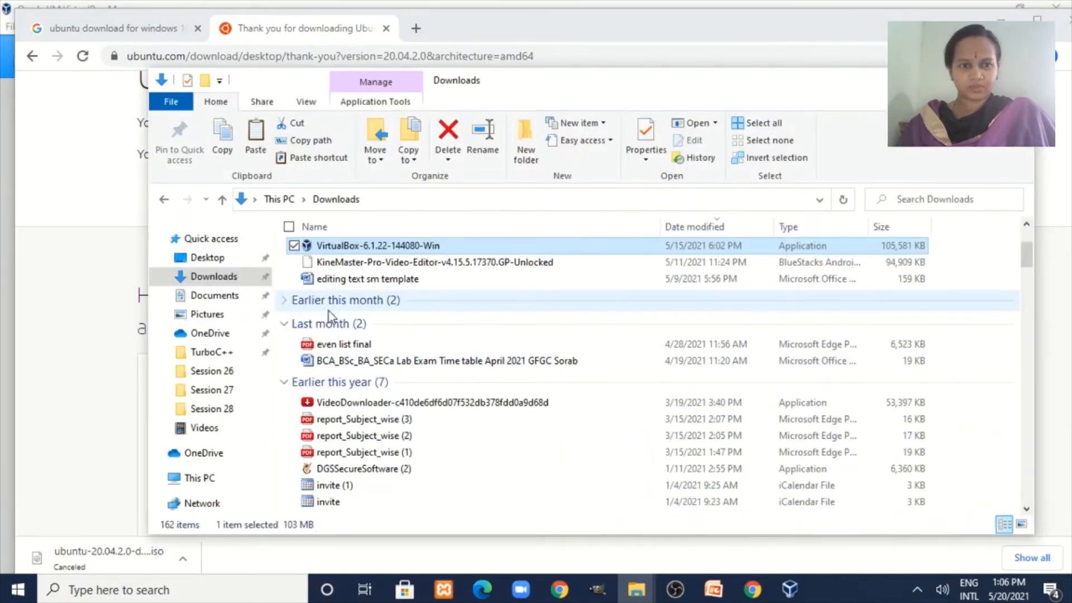
scroll(337, 319, up, 1)
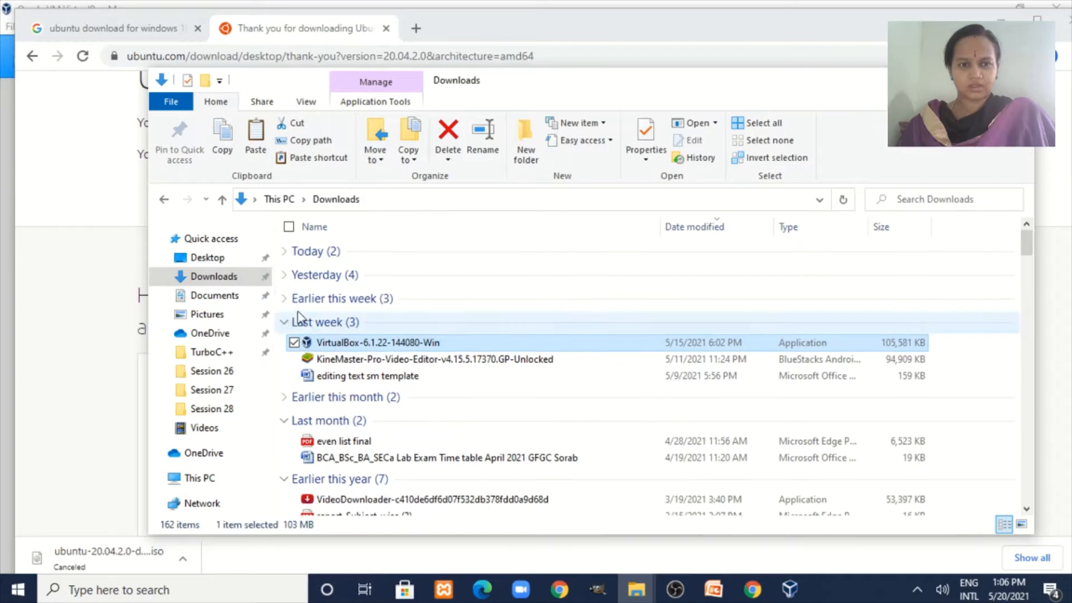
click(286, 300)
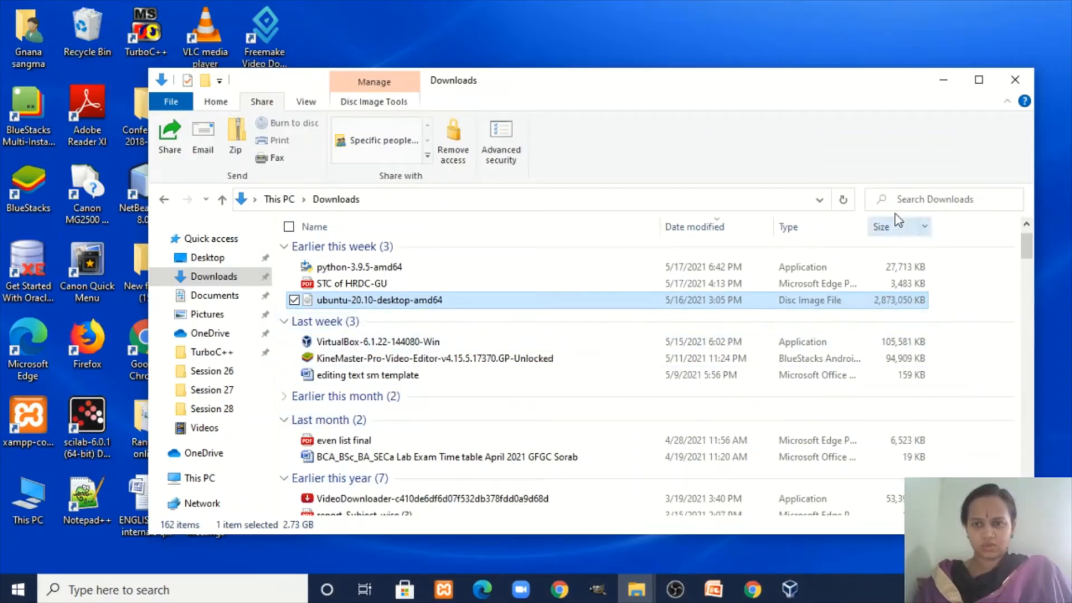
click(944, 80)
click(789, 587)
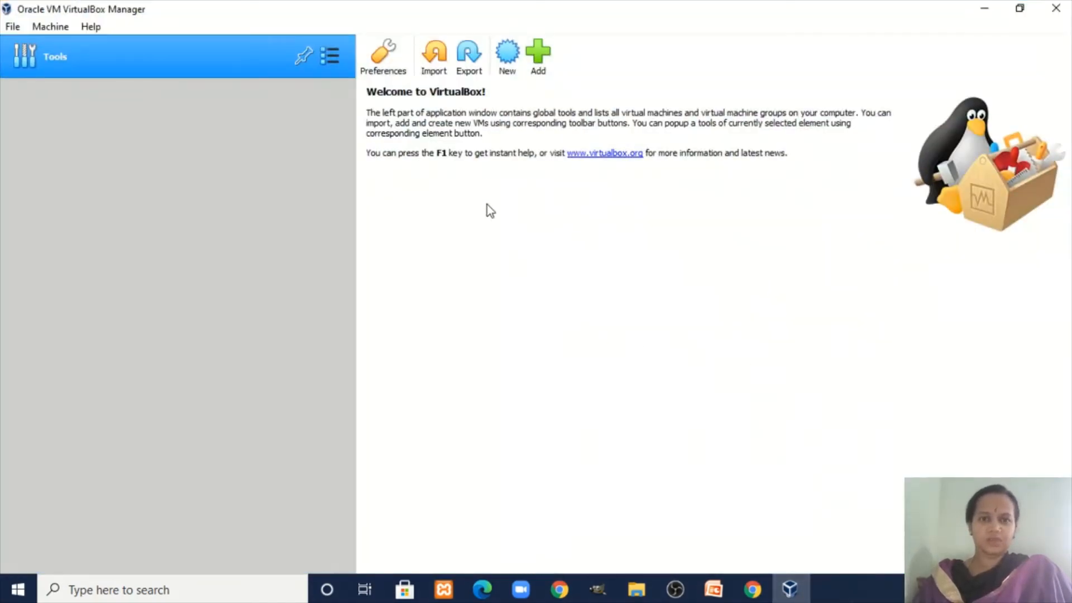
Start a new VM named Ubuntu (Linux, Ubuntu 64-bit) and give it 2250 MB of memory.
click(512, 71)
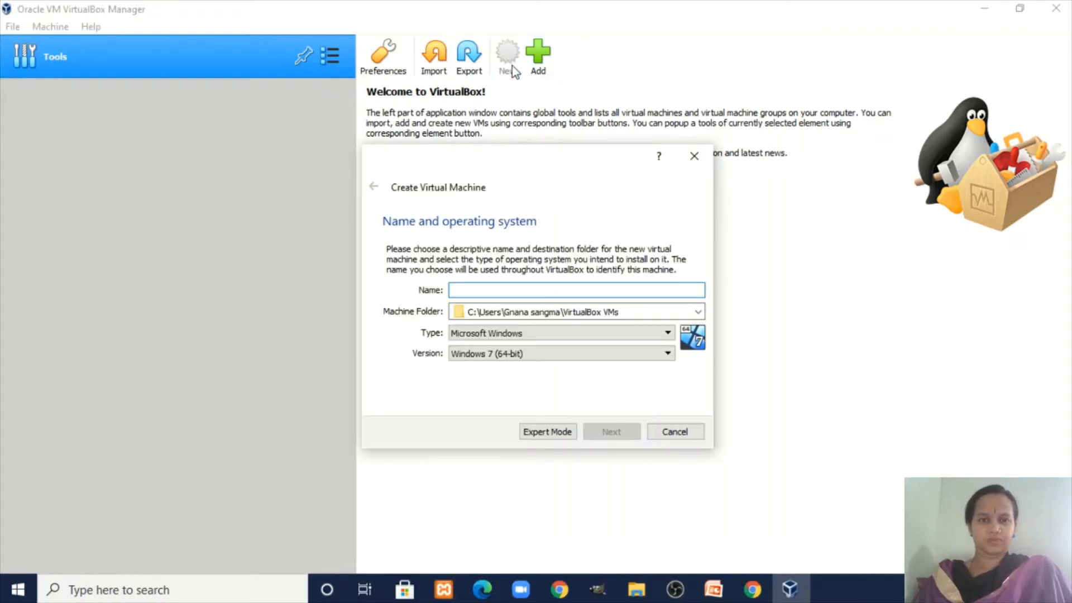
drag(515, 173, 551, 147)
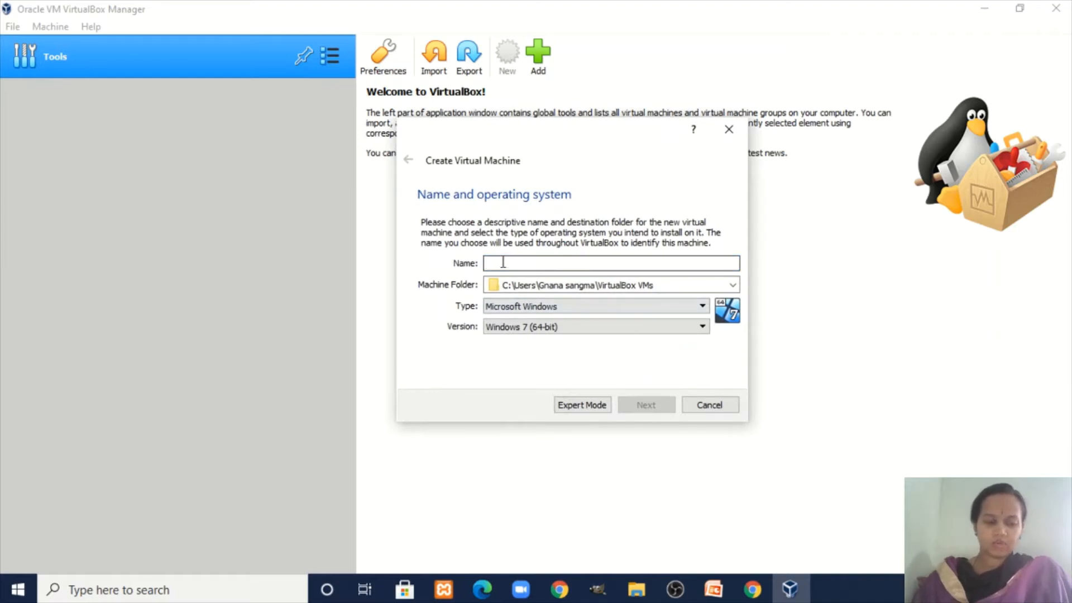
text(Ub)
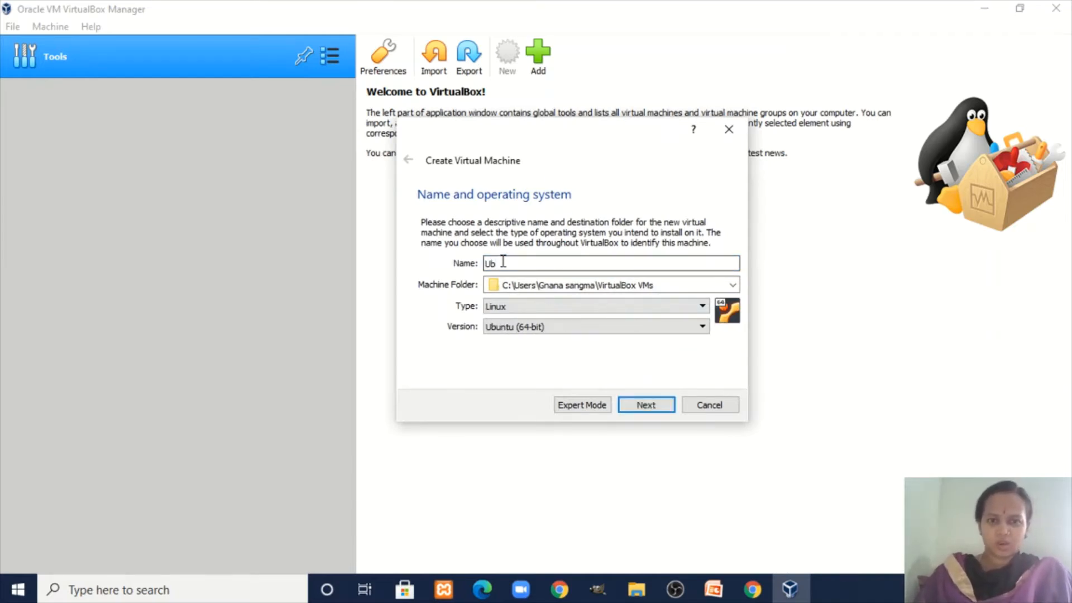
key(BackSpace)
key(BackSpace)
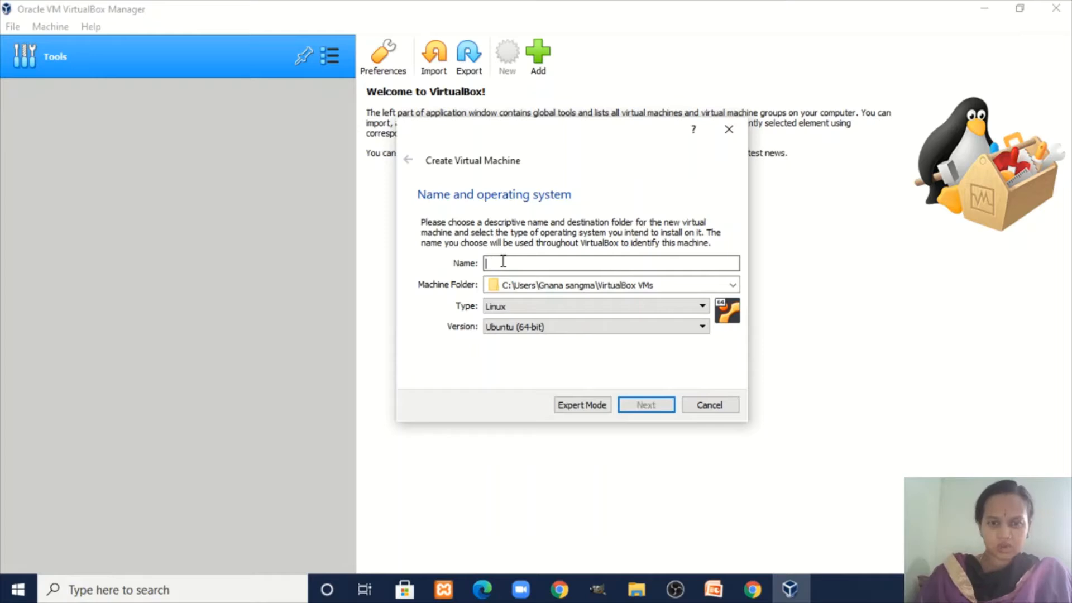
text(Ub)
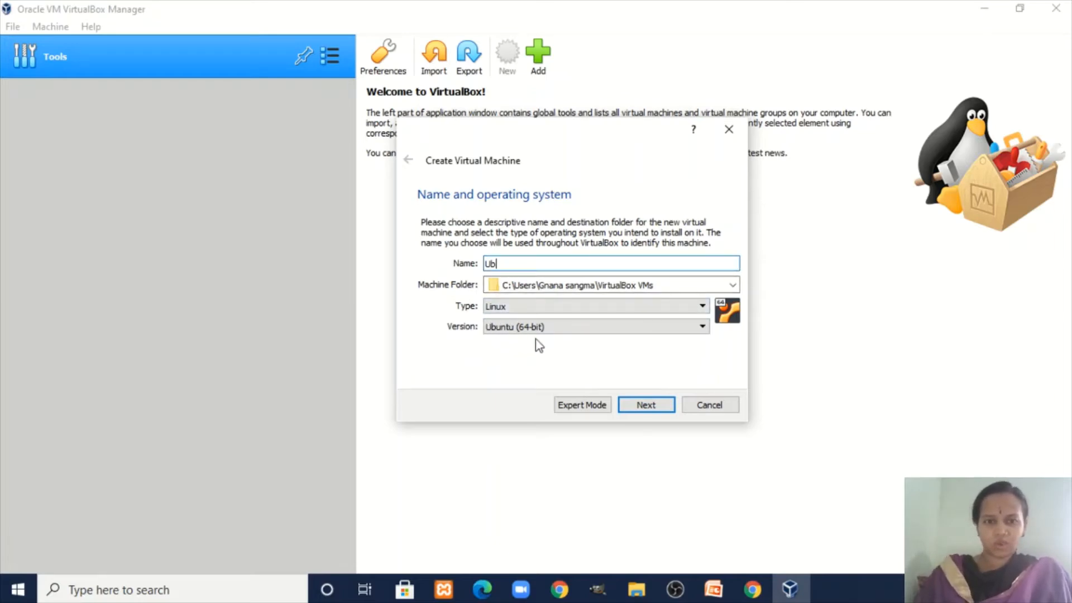
text(un)
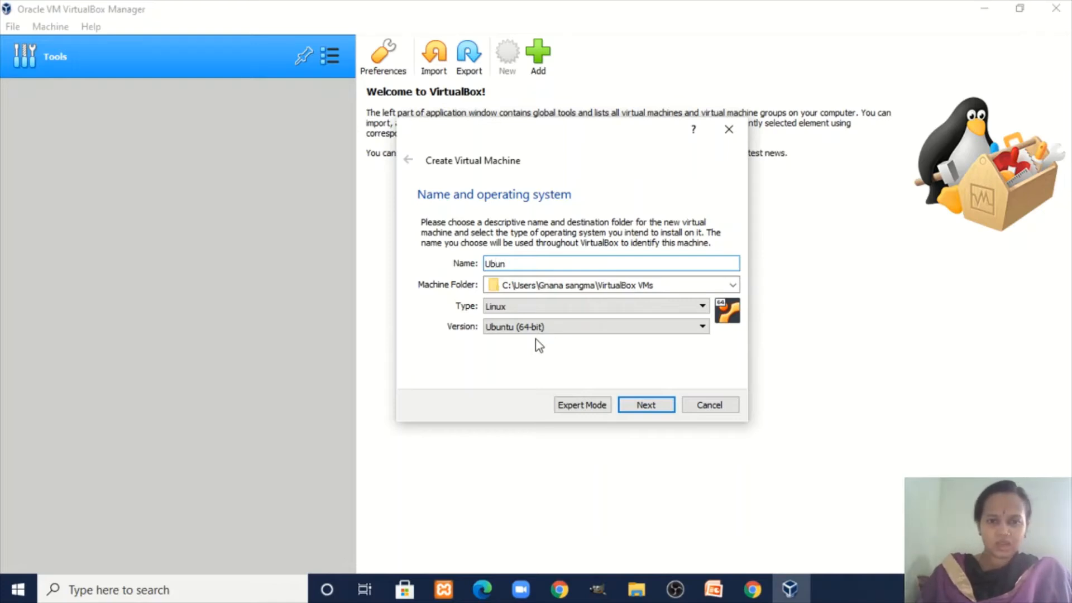
text(tu)
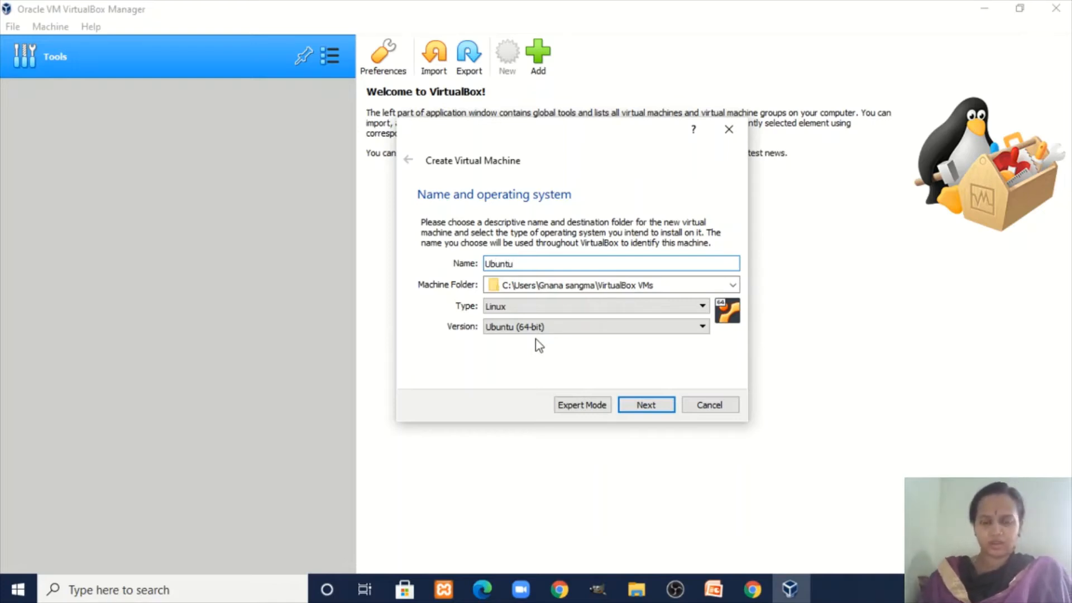
click(633, 410)
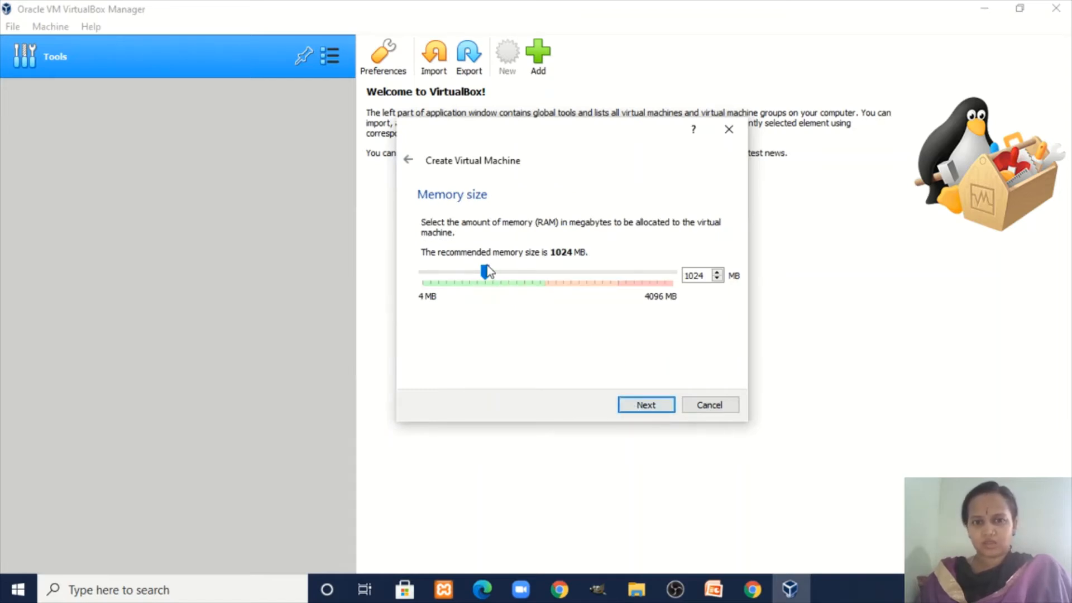
drag(485, 273, 564, 282)
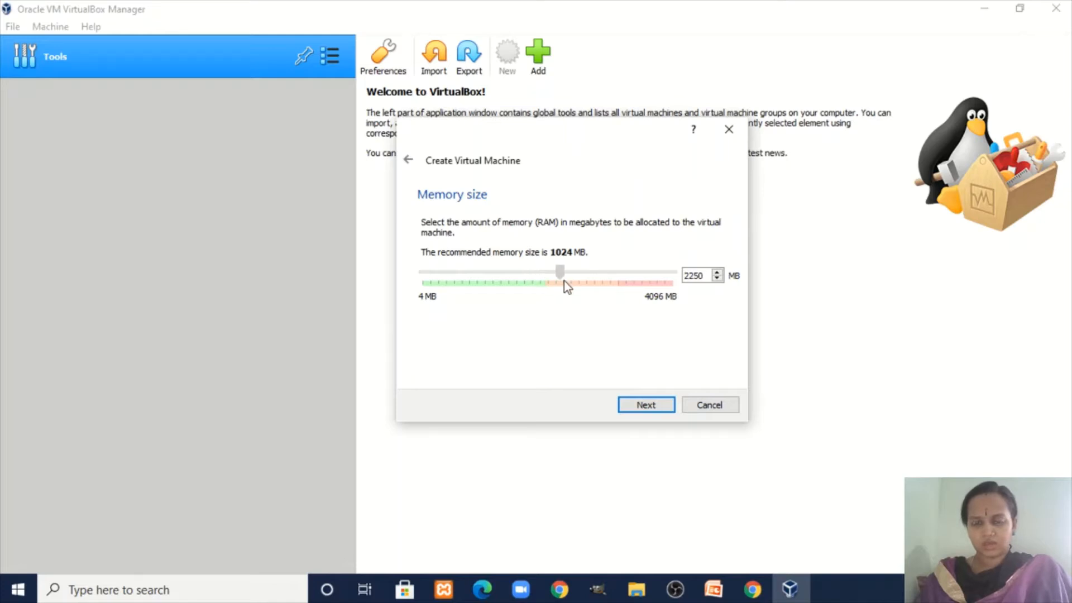
click(645, 402)
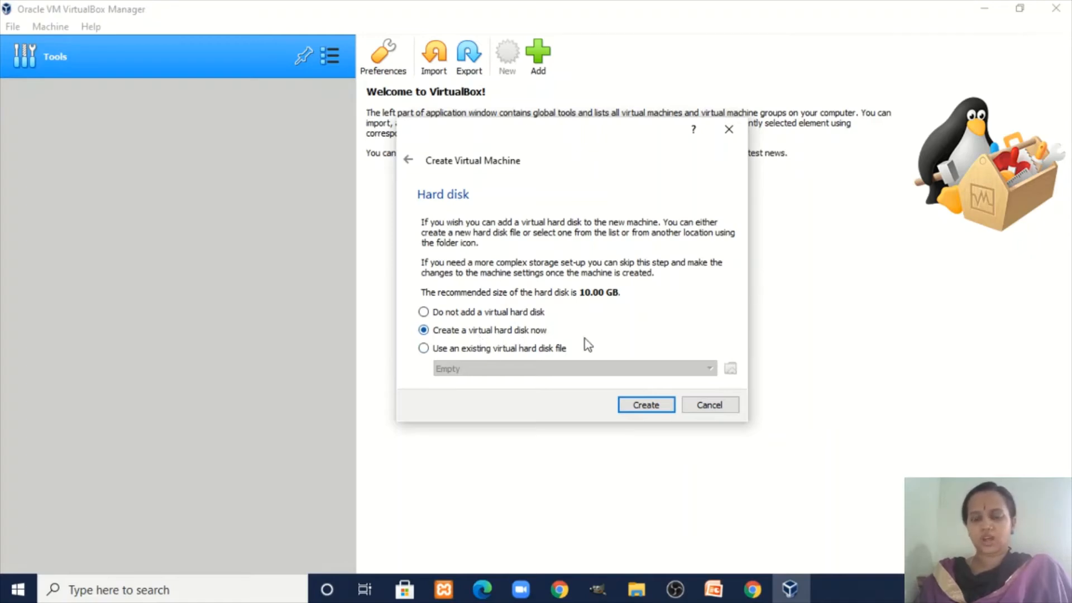
Create a dynamically allocated 26.67 GB VDI hard disk and finish the Ubuntu machine.
click(643, 411)
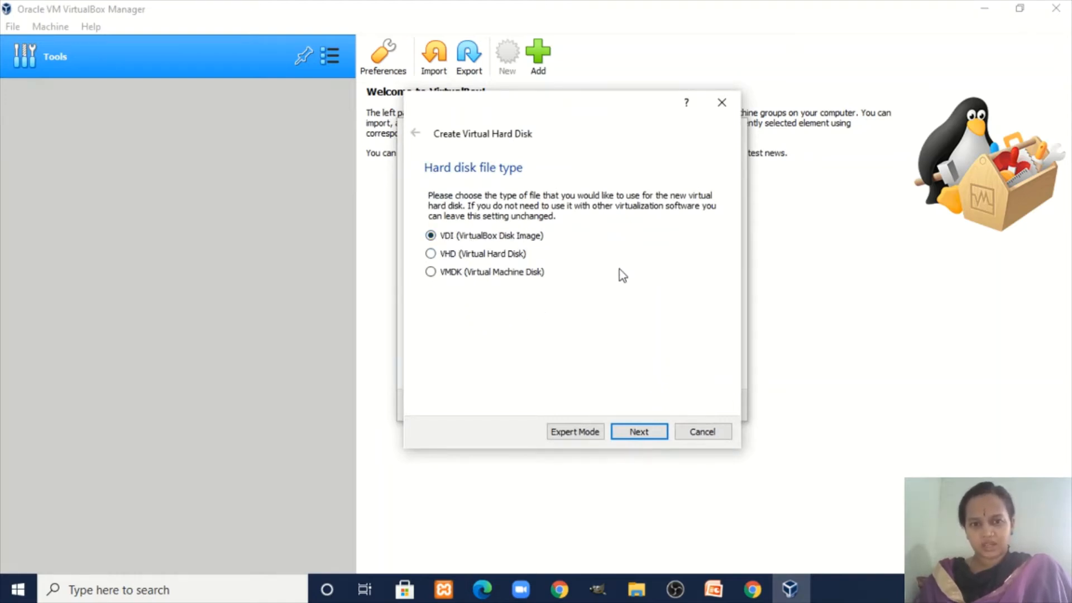
click(635, 435)
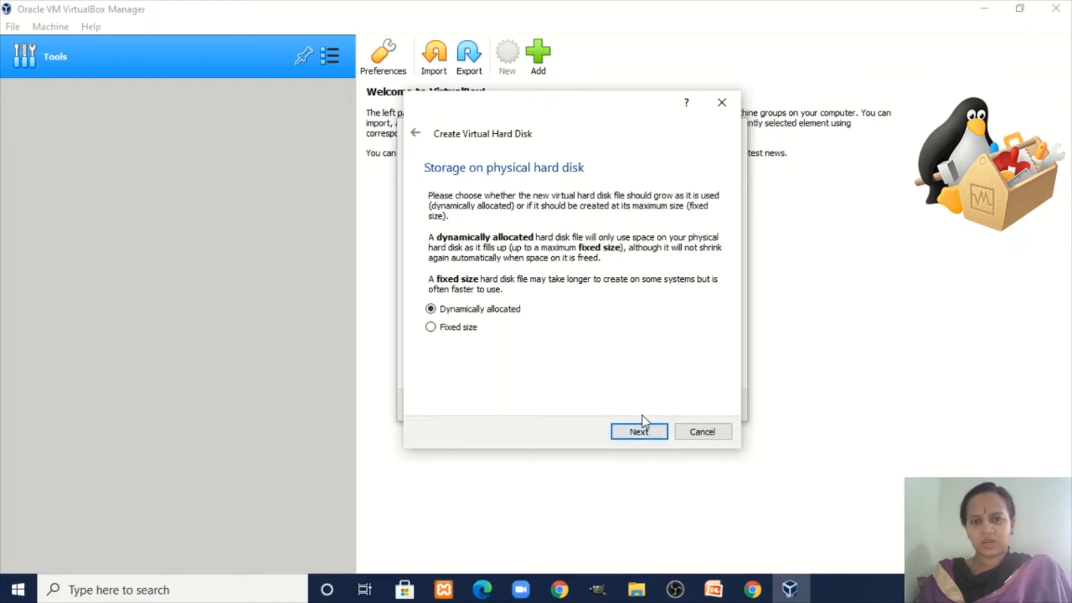
click(641, 433)
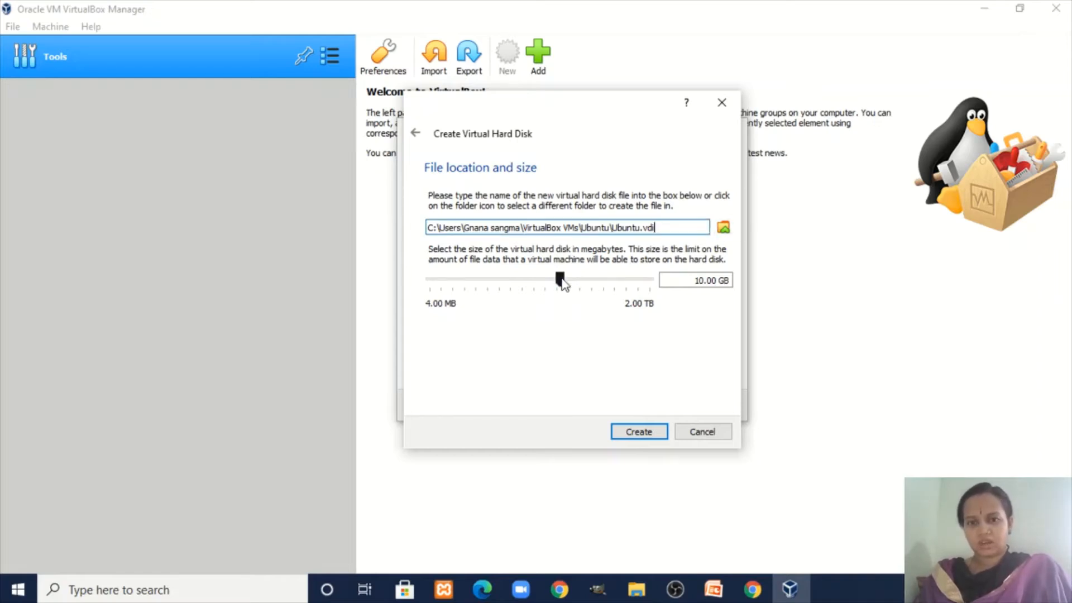
drag(561, 283, 582, 285)
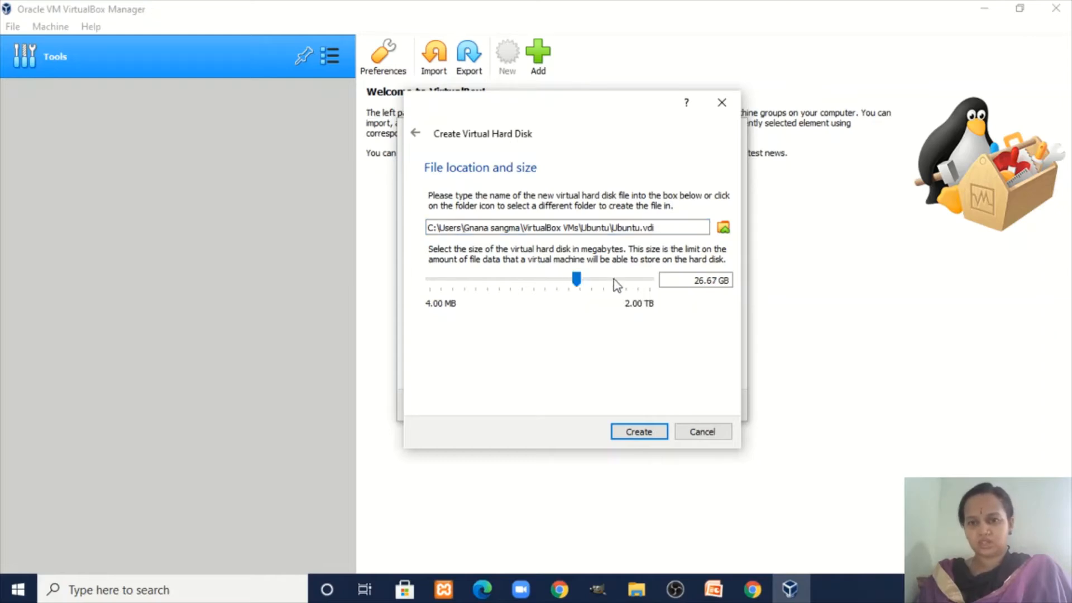
click(656, 434)
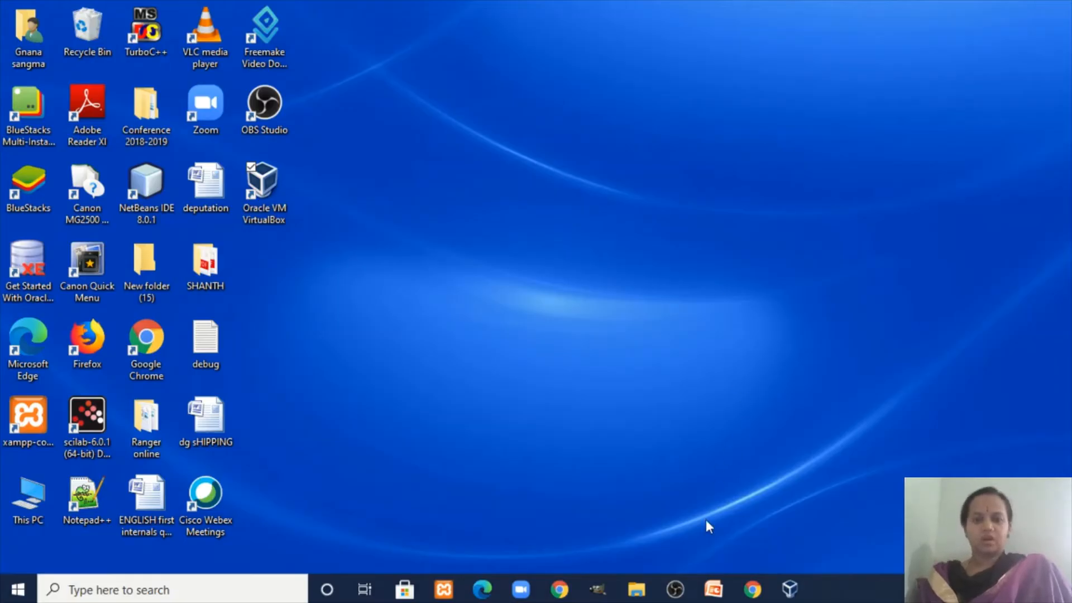
In the Ubuntu VM's General > Advanced settings, set Shared Clipboard and Drag'n'Drop to Bidirectional.
click(790, 589)
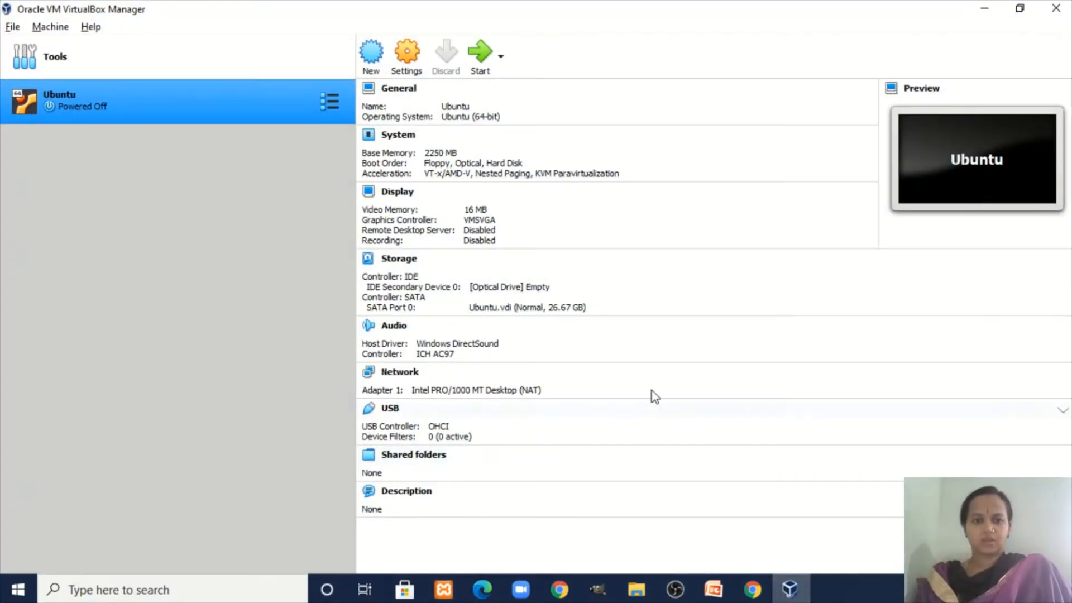
right_click(214, 110)
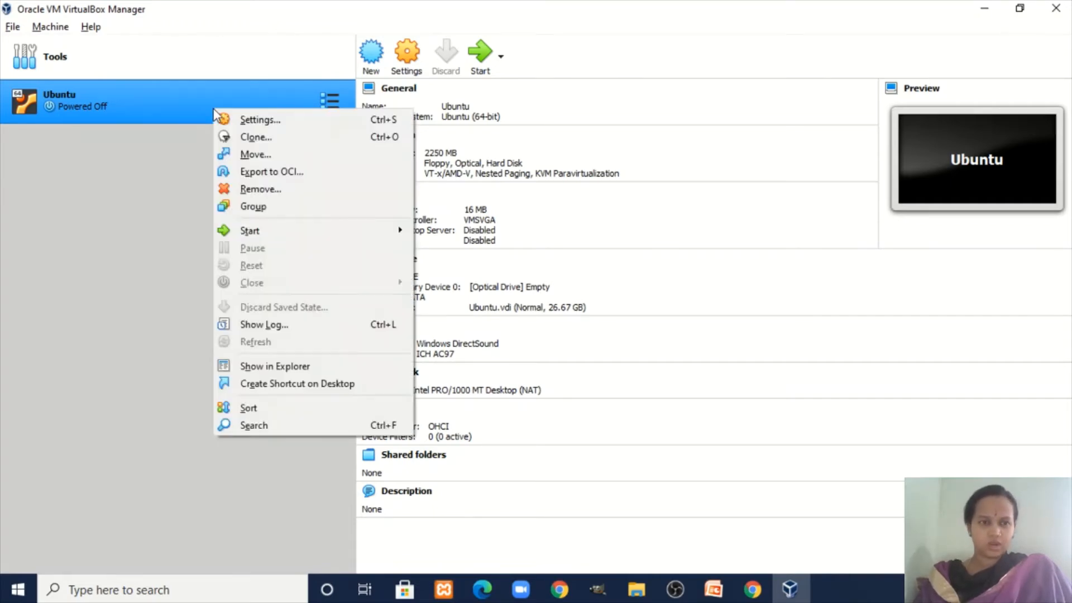
click(240, 120)
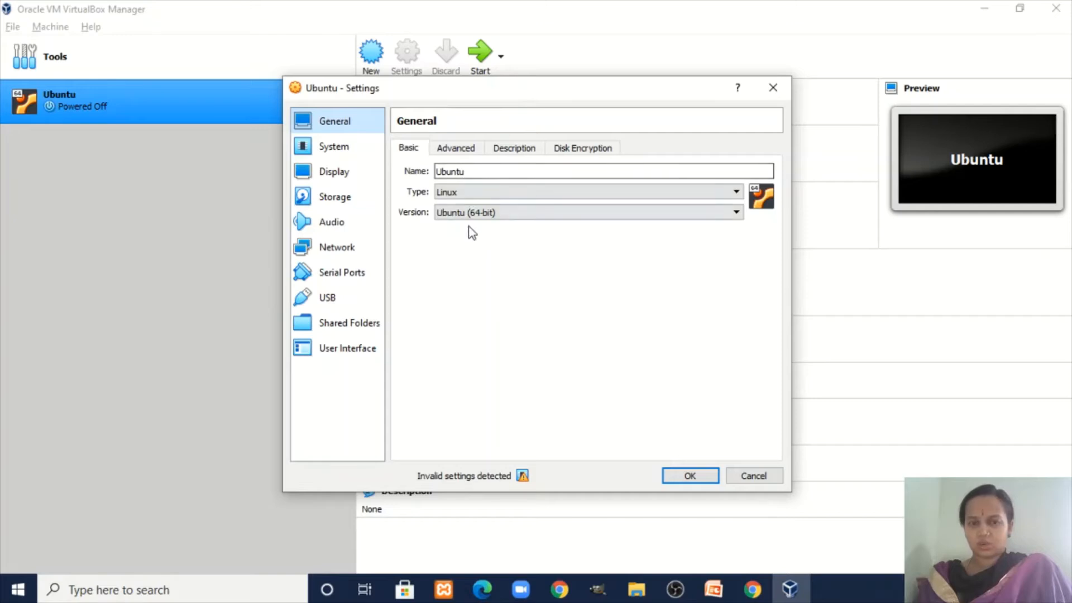
click(454, 154)
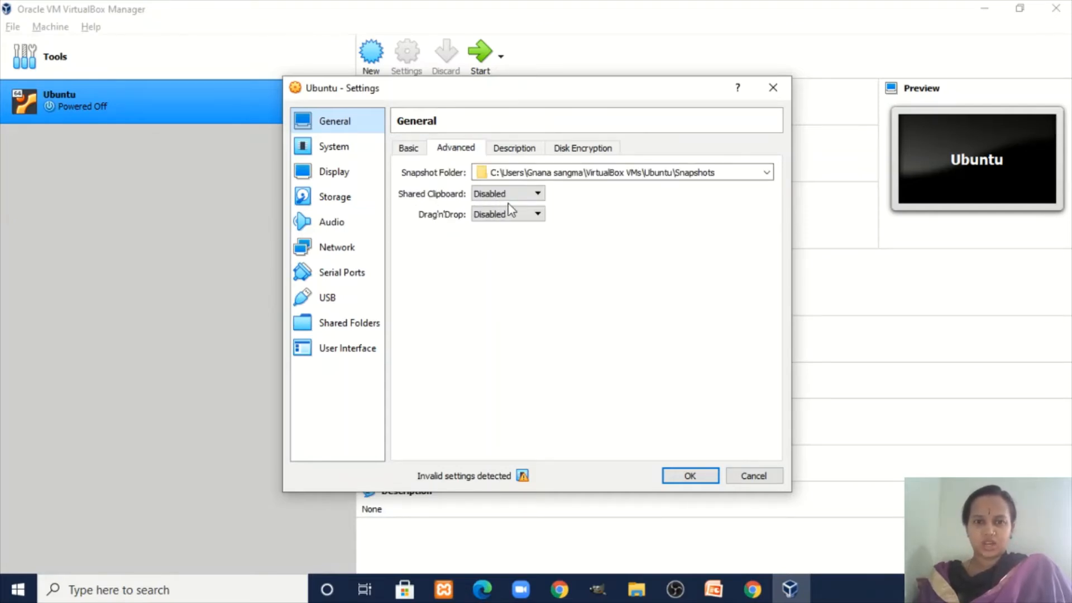
click(537, 194)
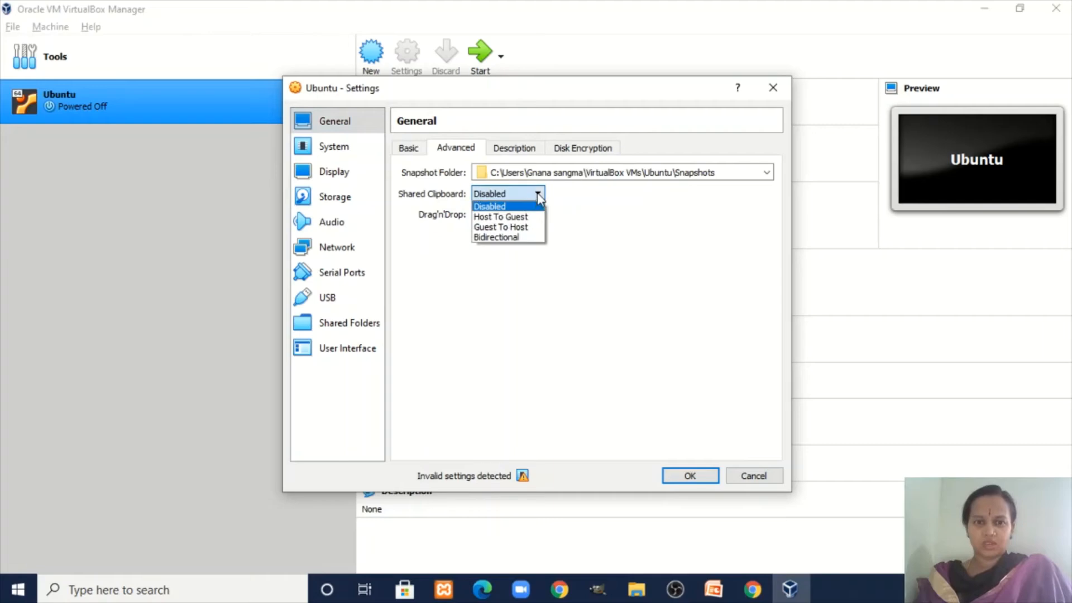
click(525, 238)
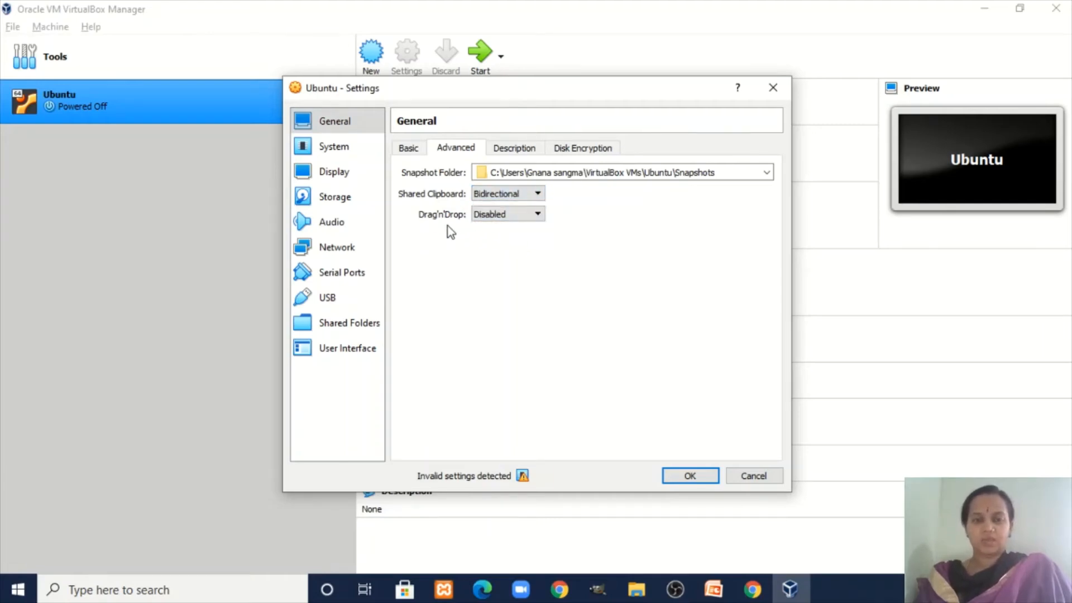
click(536, 214)
click(514, 258)
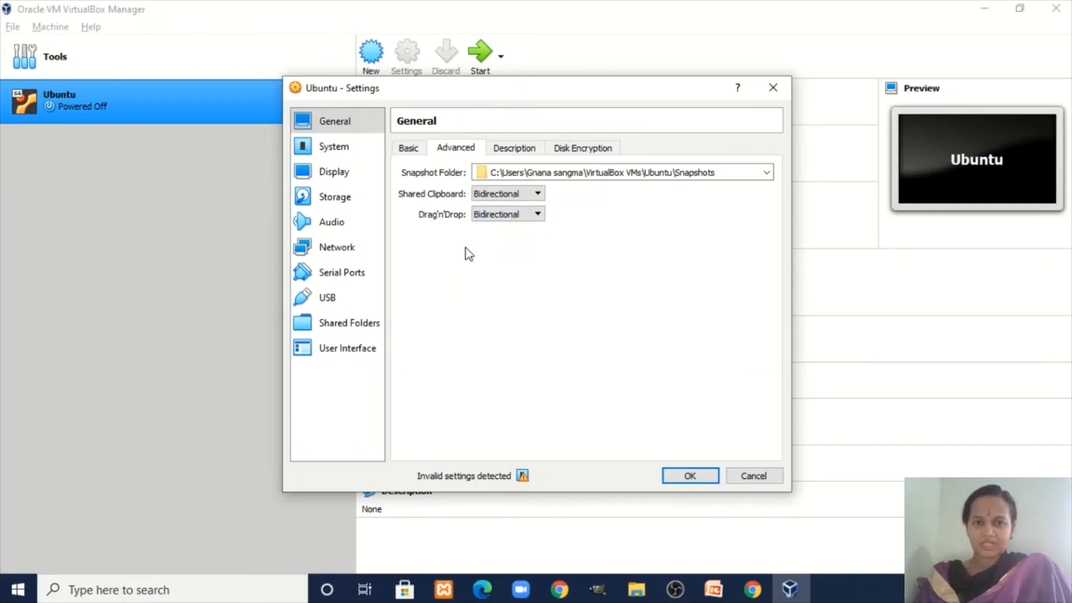
Raise the Ubuntu VM to 2 processors under System > Processor, then go to the Storage page.
click(350, 154)
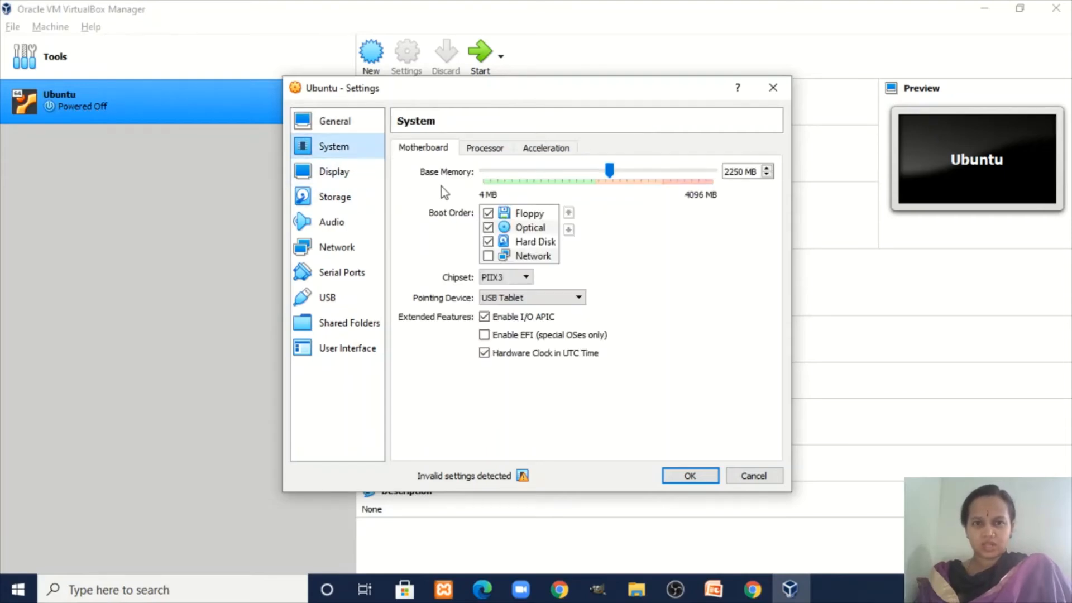
click(485, 149)
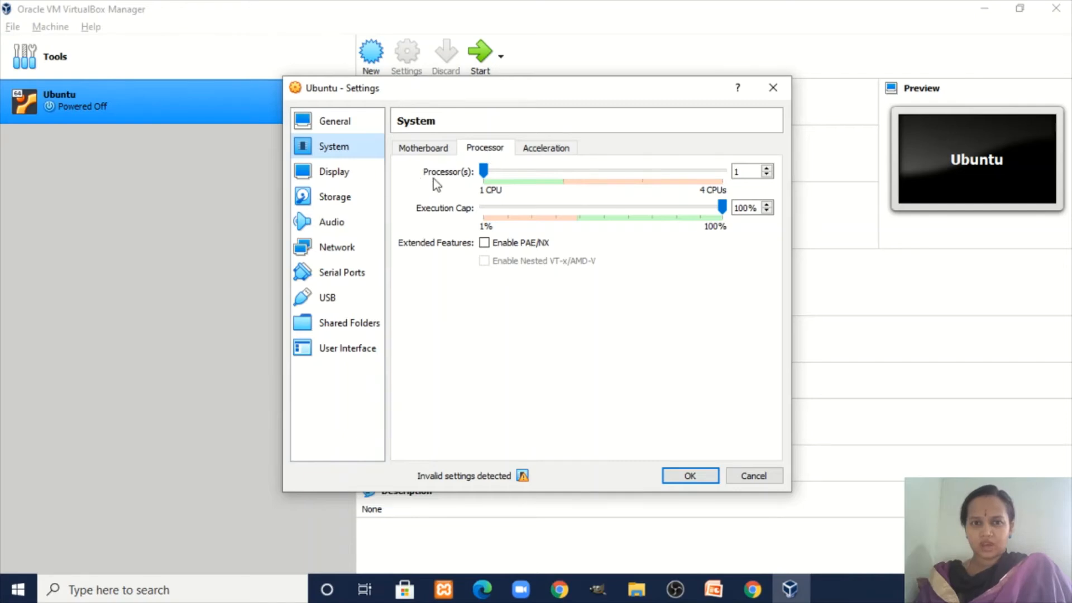
click(484, 172)
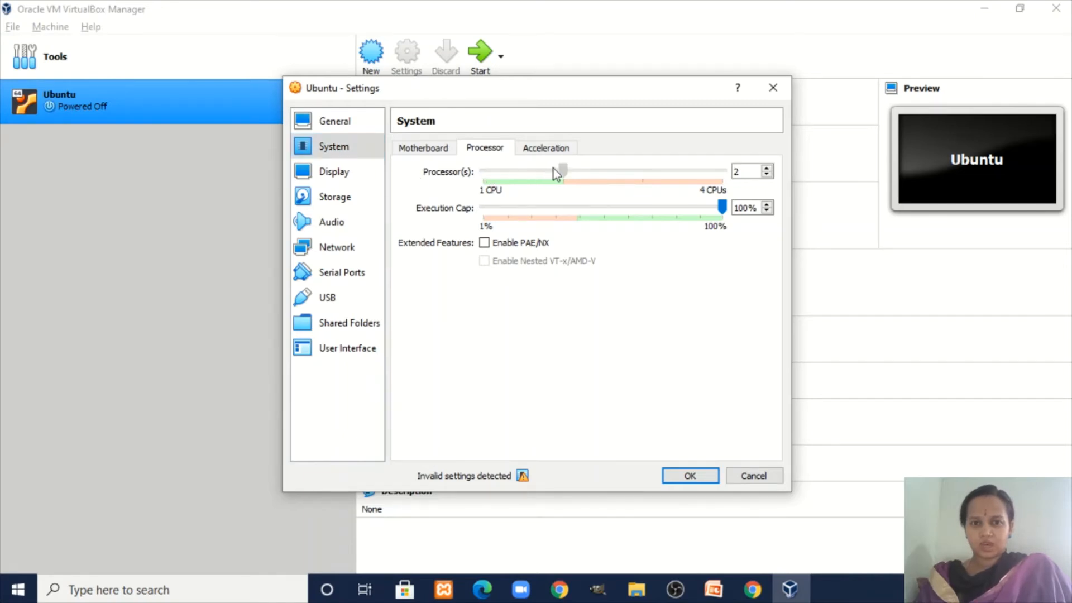
drag(553, 168, 553, 168)
click(362, 179)
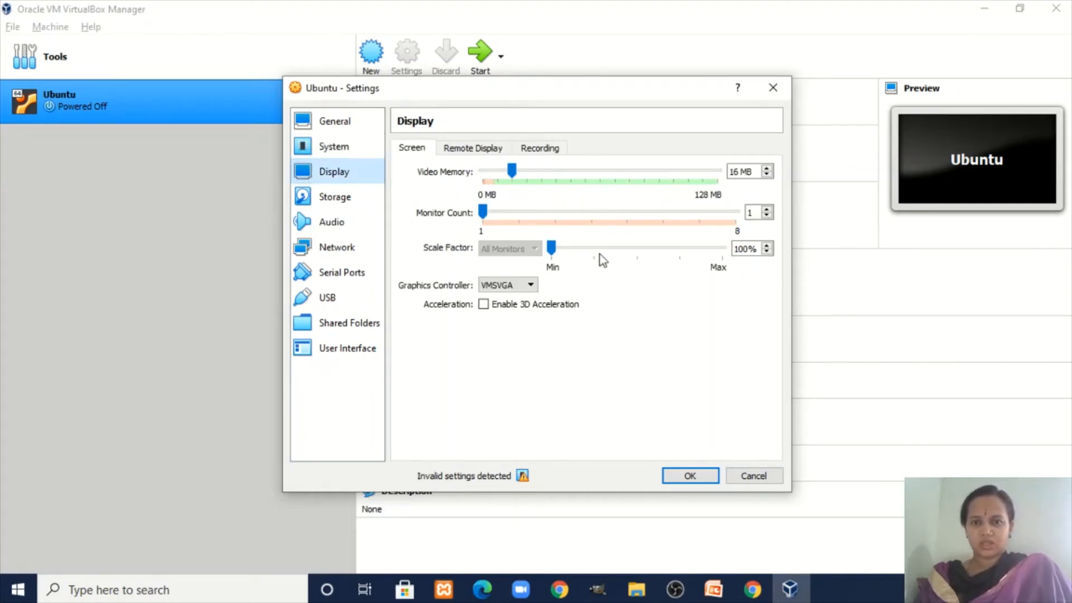
click(356, 202)
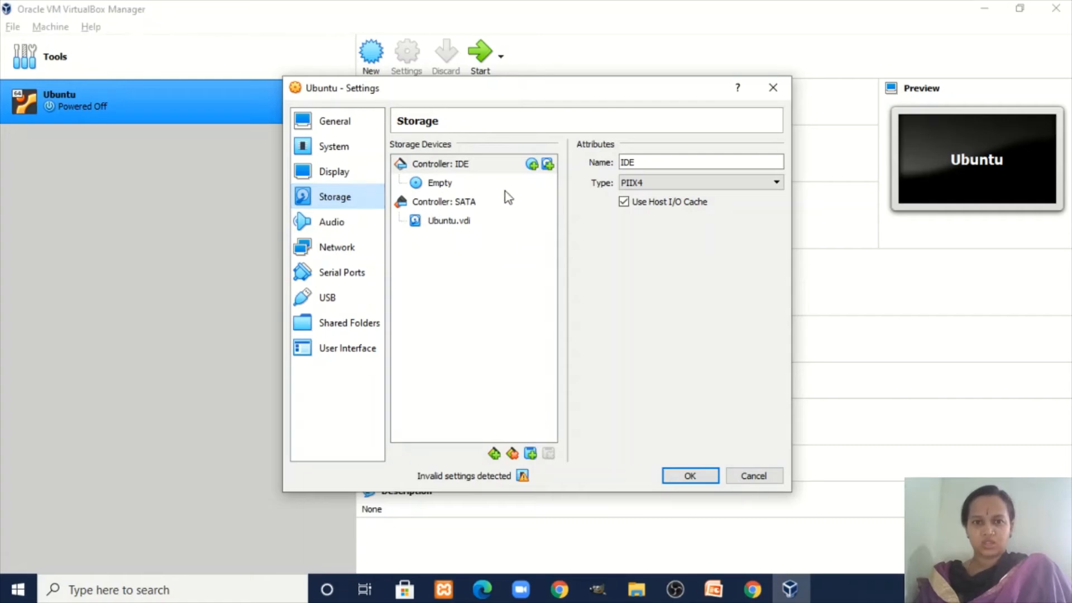
Add ubuntu-20.10-desktop-amd64.iso through the optical disk selector and attach it to the empty IDE drive.
click(458, 183)
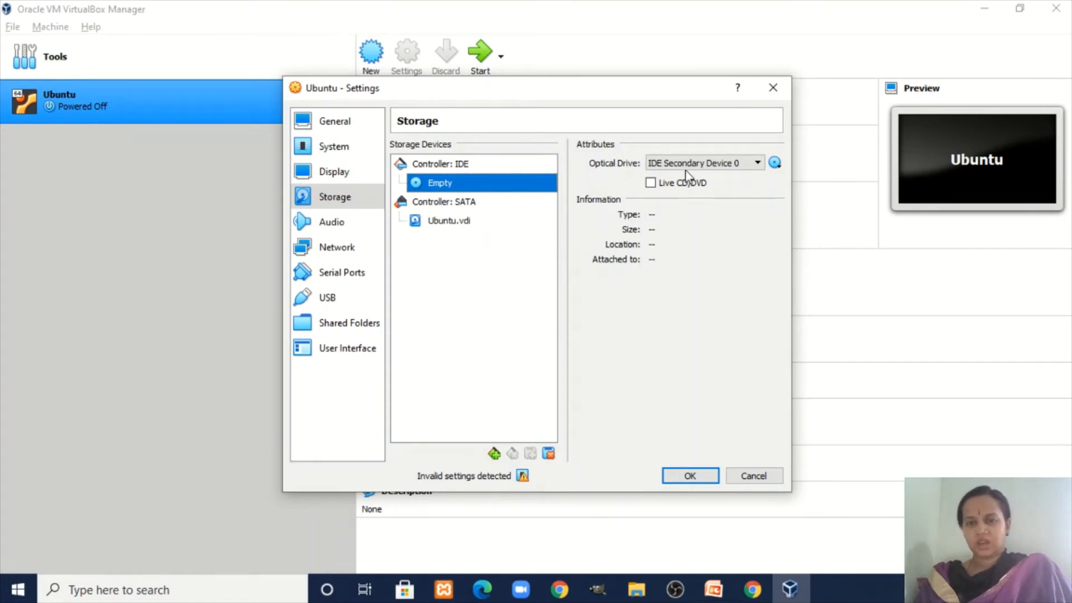
click(775, 163)
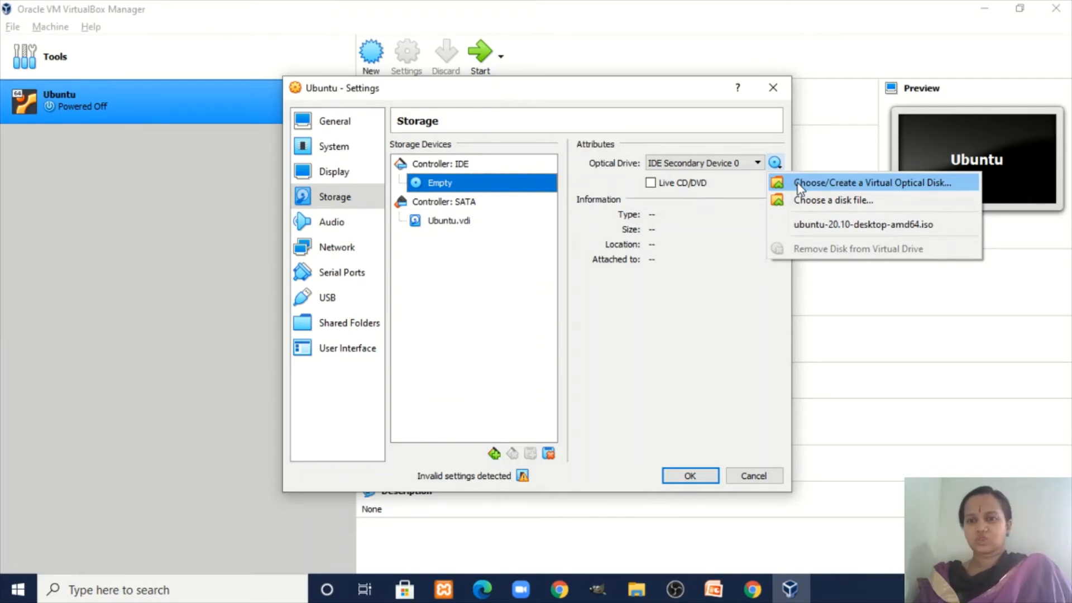
click(826, 189)
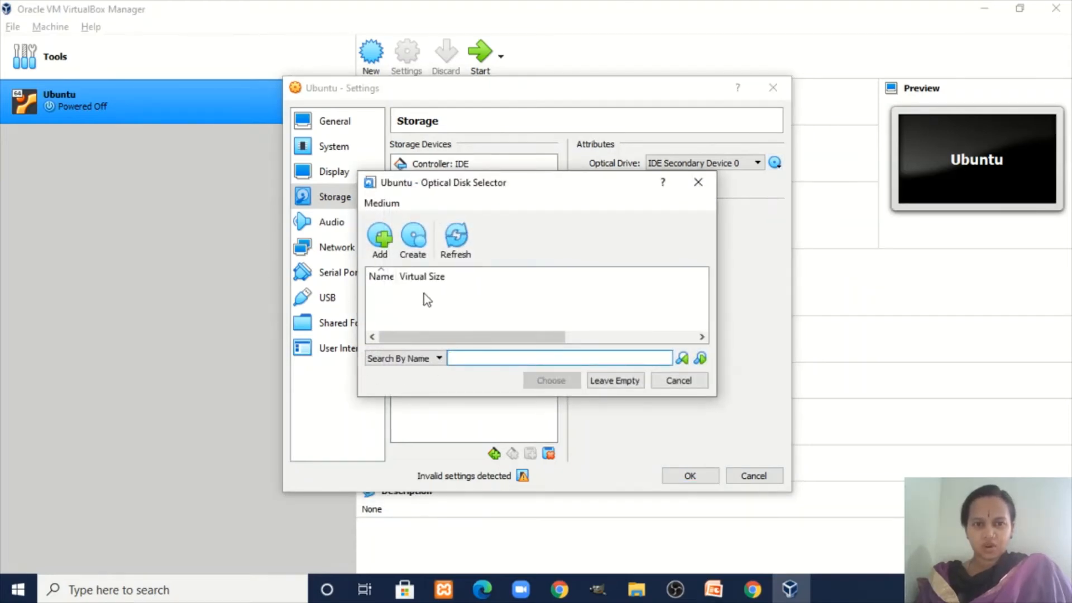
click(382, 242)
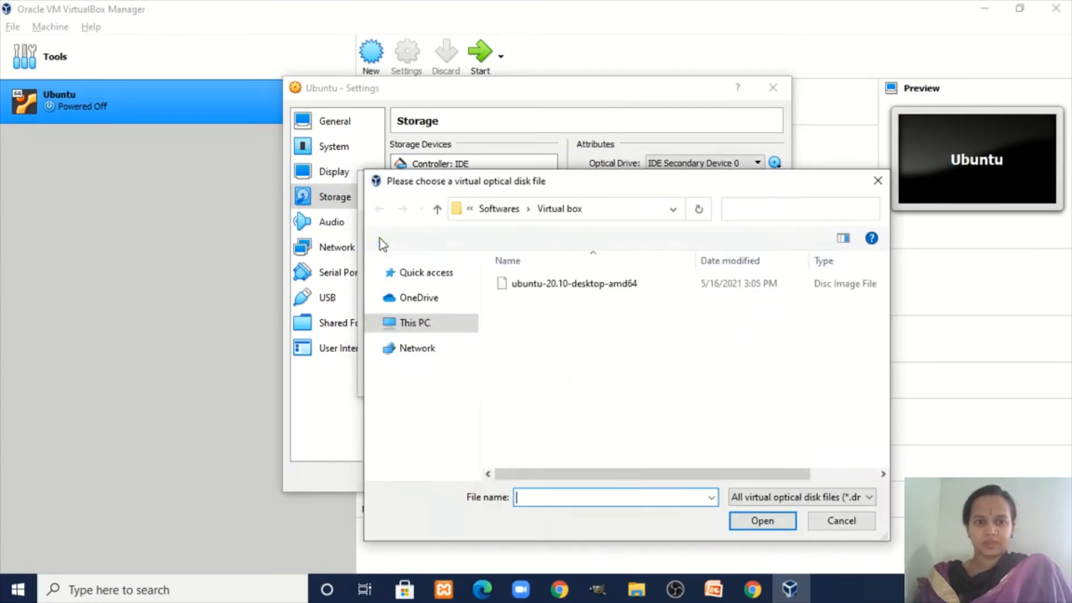
drag(535, 187, 428, 103)
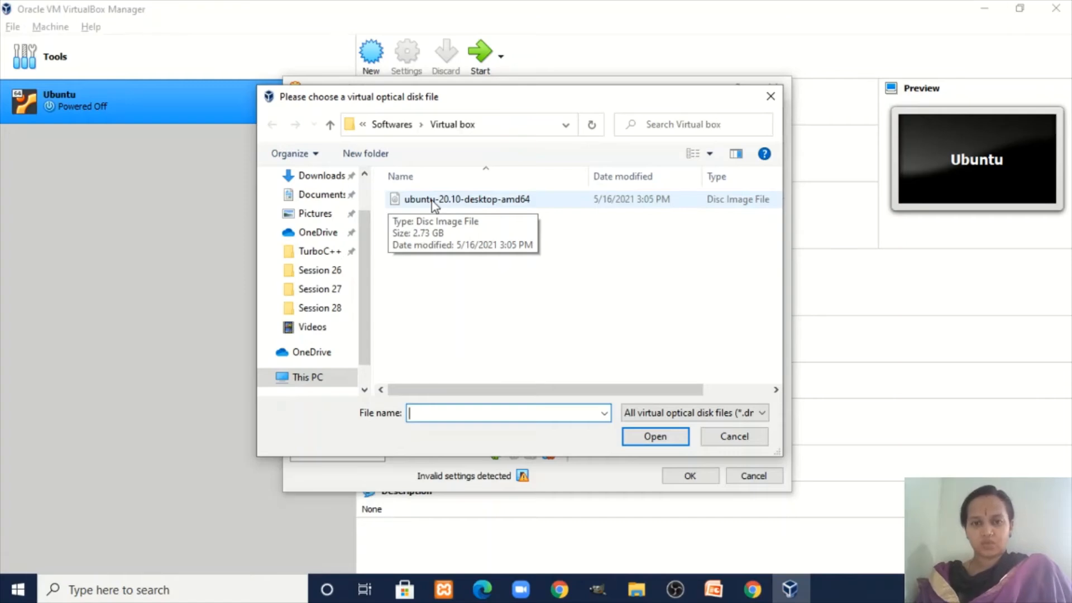
click(431, 200)
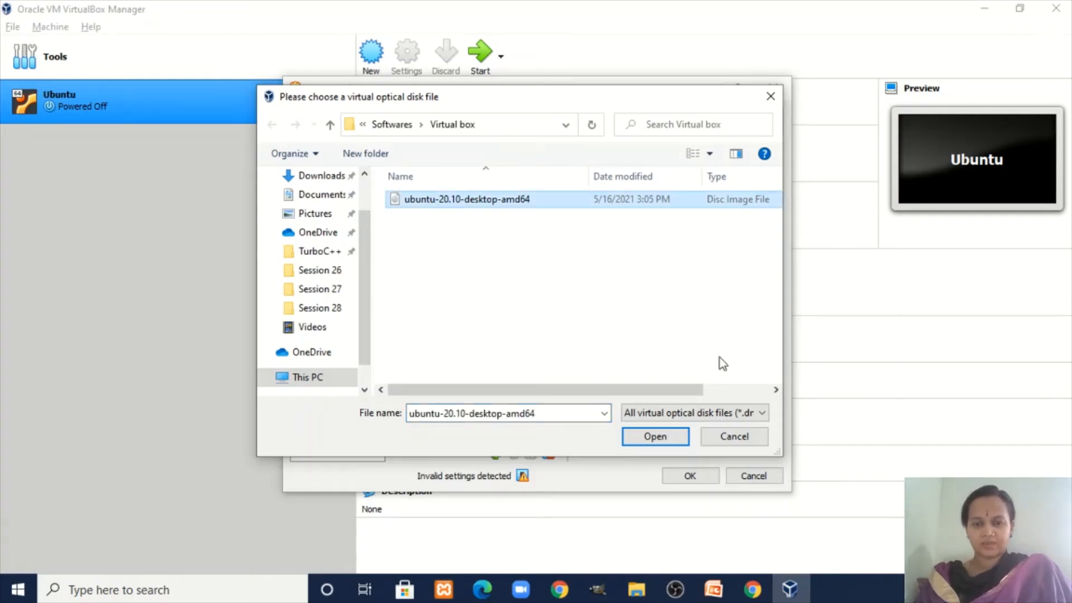
click(673, 441)
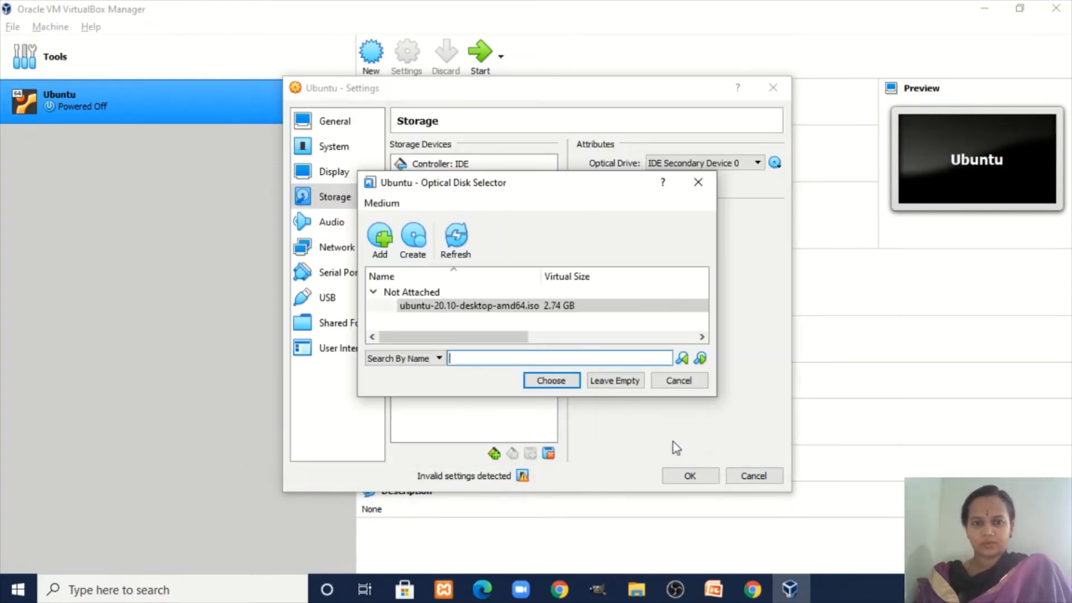
click(551, 381)
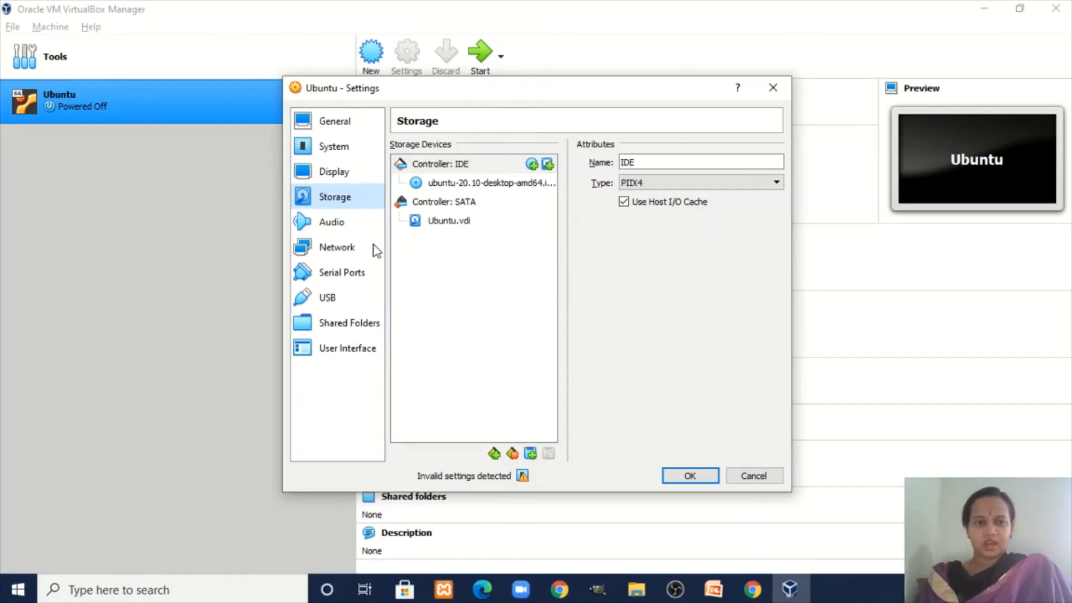
Review the Audio, Network, Serial Ports, USB, Shared Folders and User Interface pages, then save the settings.
click(347, 224)
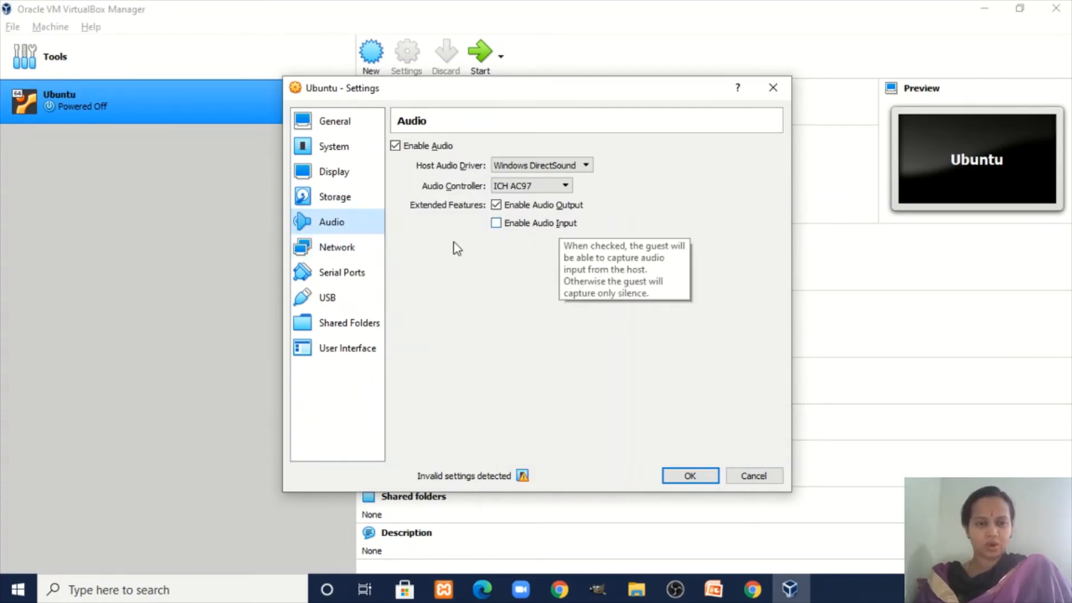
click(366, 252)
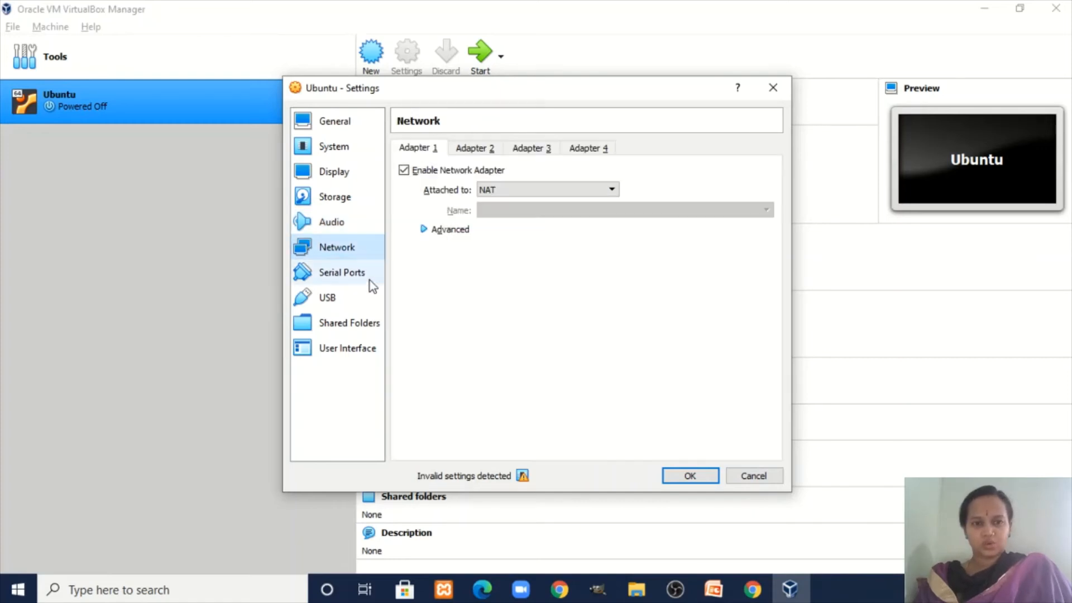
click(368, 285)
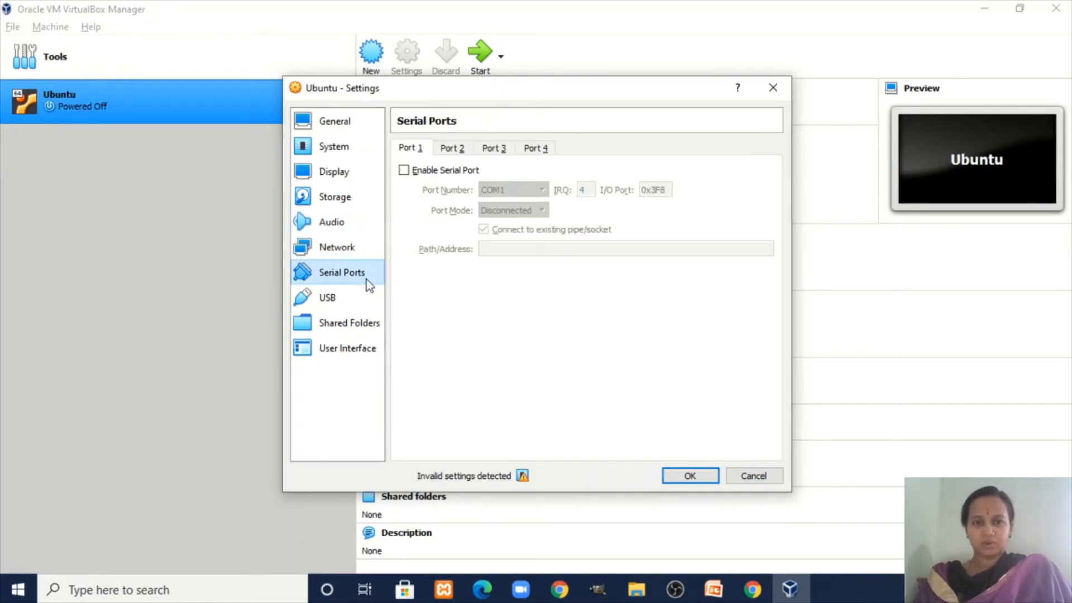
click(344, 300)
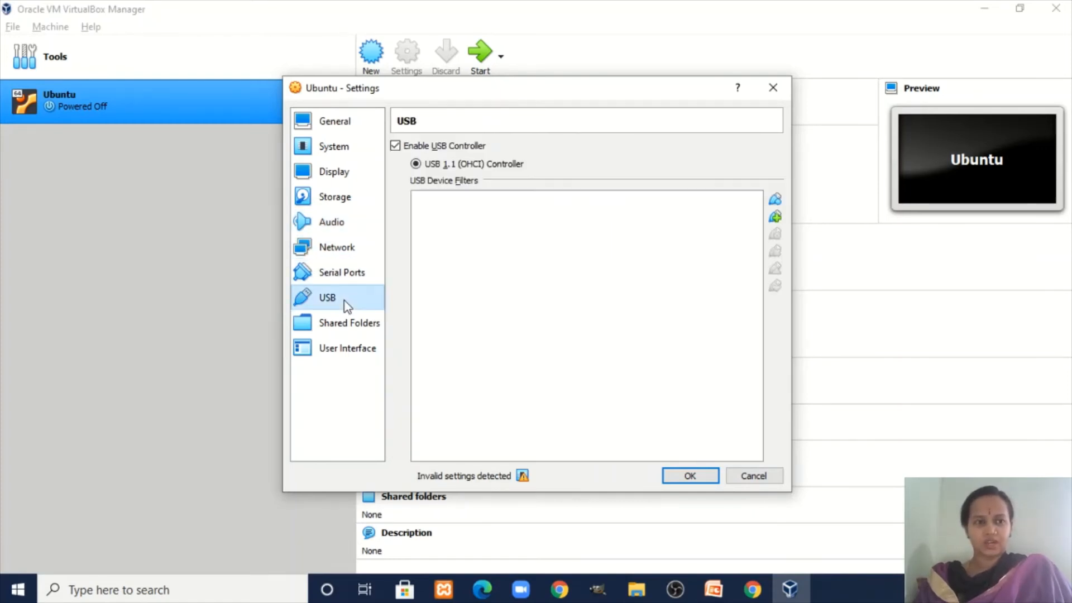
click(360, 329)
click(352, 353)
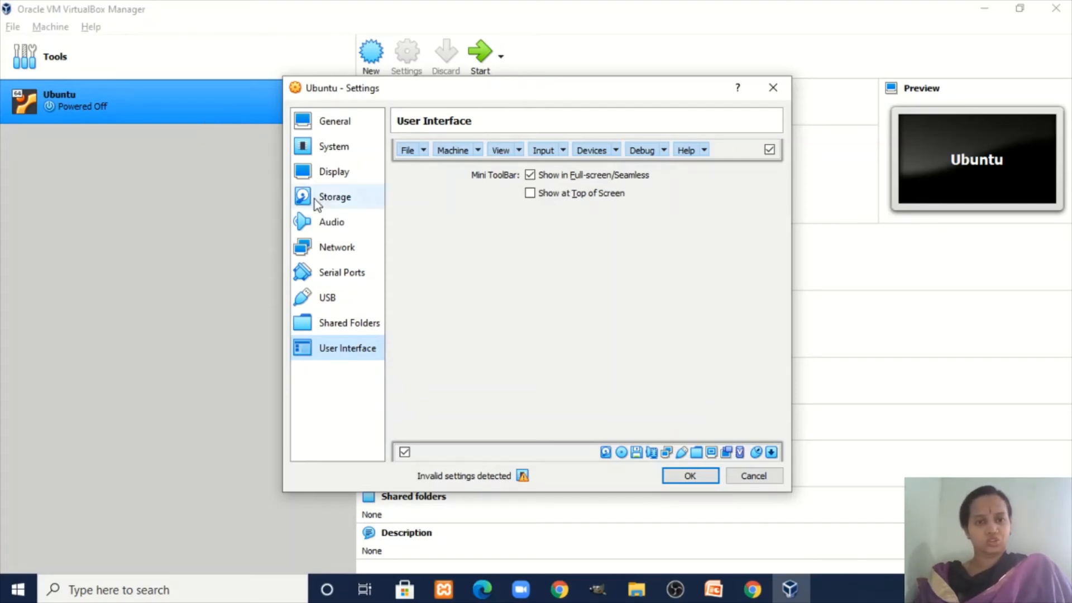
click(689, 475)
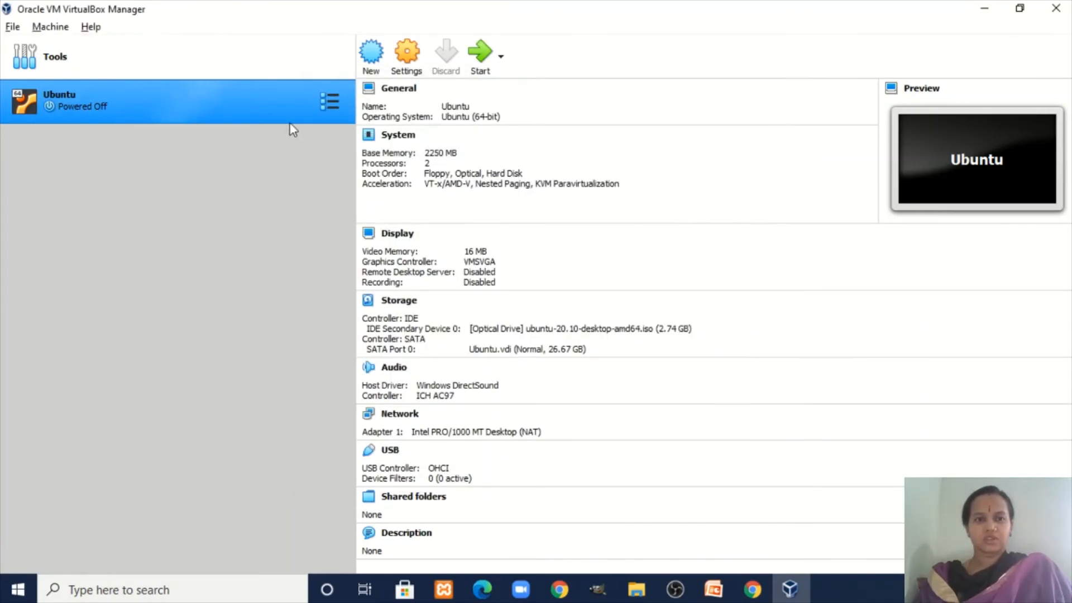
Start the Ubuntu VM, boot the GRUB Ubuntu entry, dismiss the mouse integration notice and reposition the window.
click(480, 66)
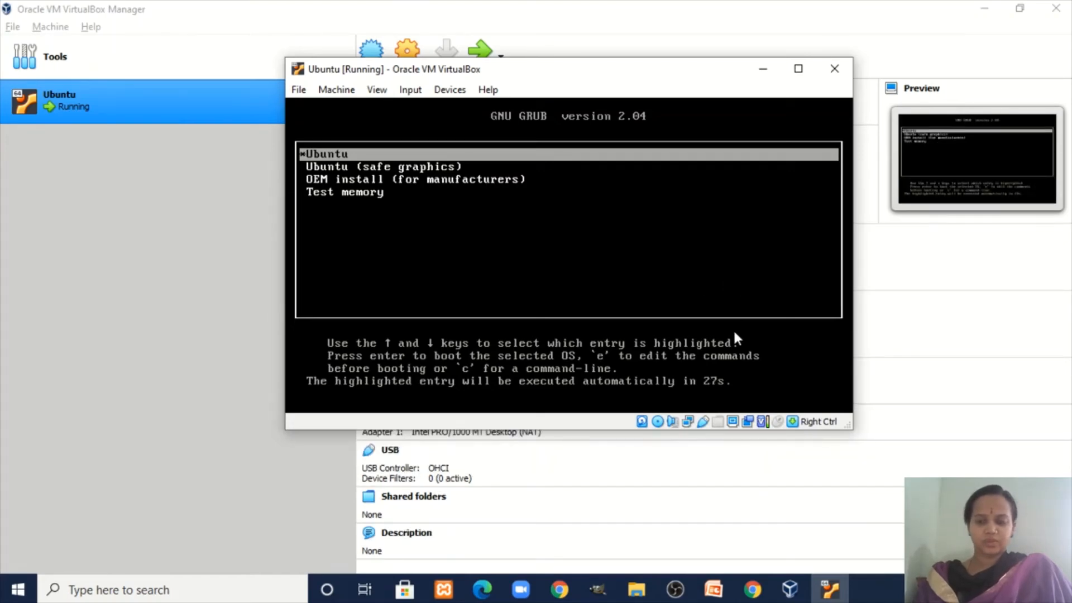
key(Return)
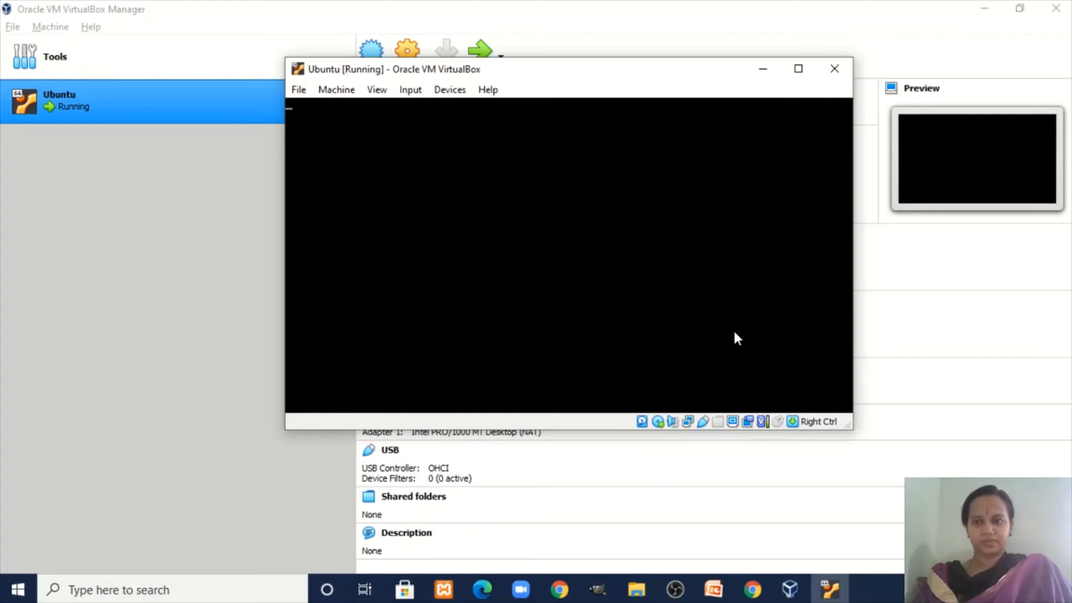
click(884, 101)
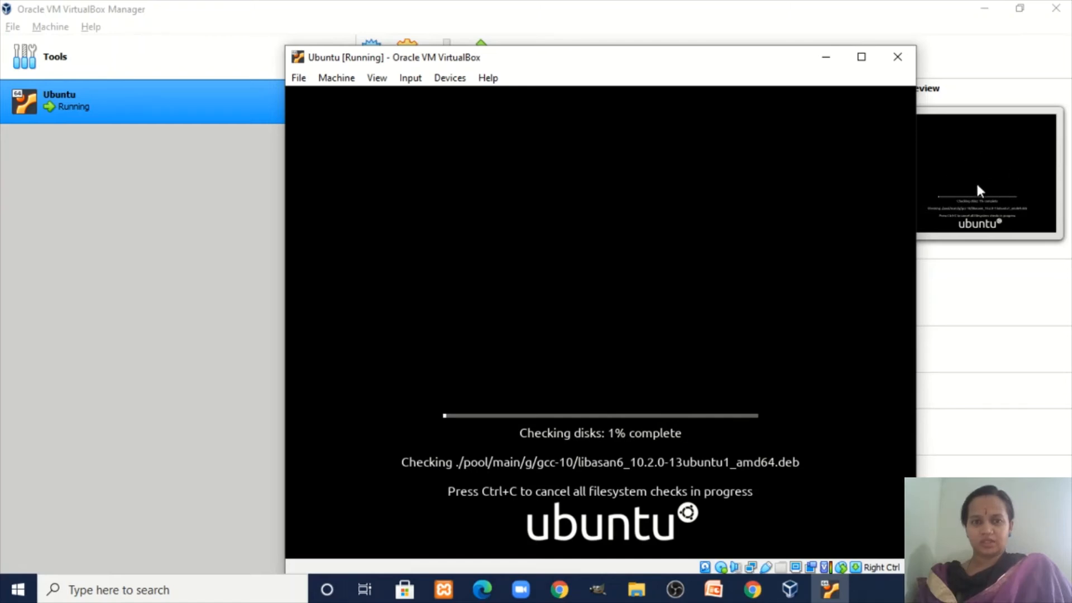
drag(724, 61, 665, 28)
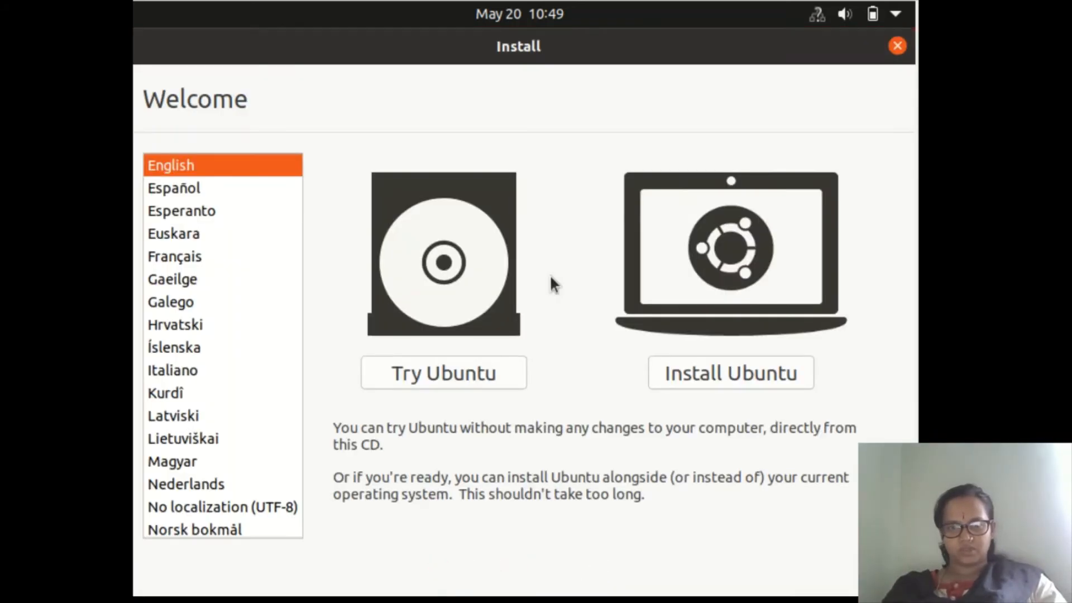
Install Ubuntu with English (US) keyboard, normal installation and Erase disk, confirming the partition changes.
click(723, 370)
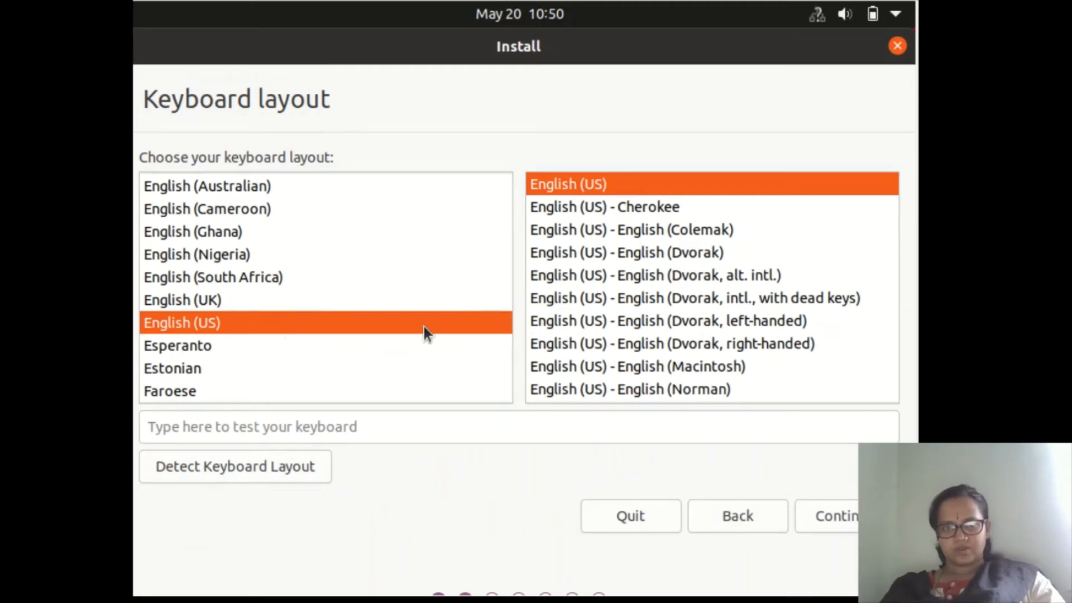
click(850, 516)
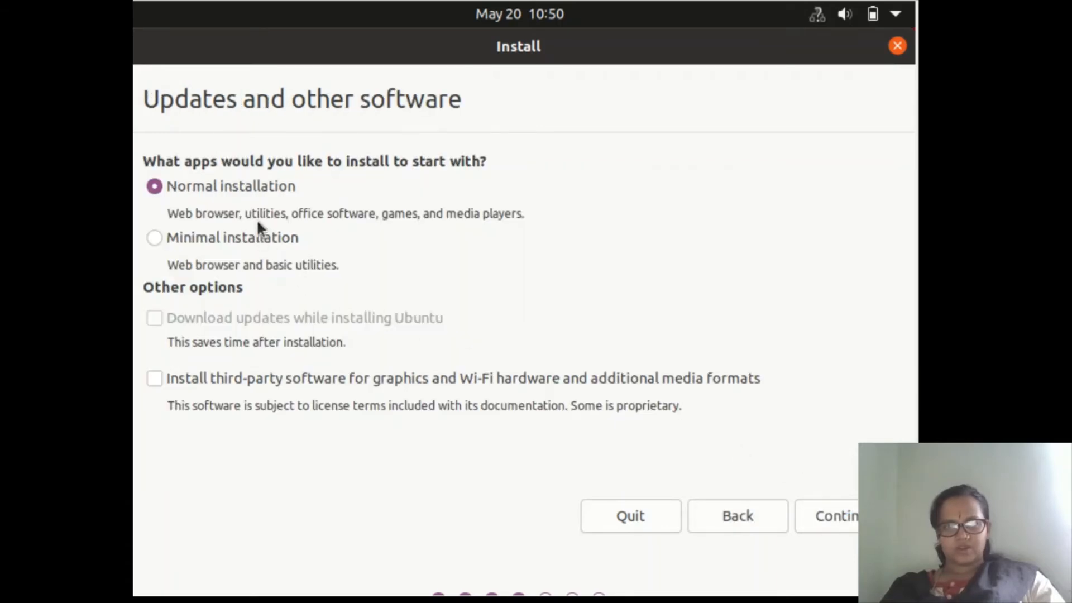
click(833, 513)
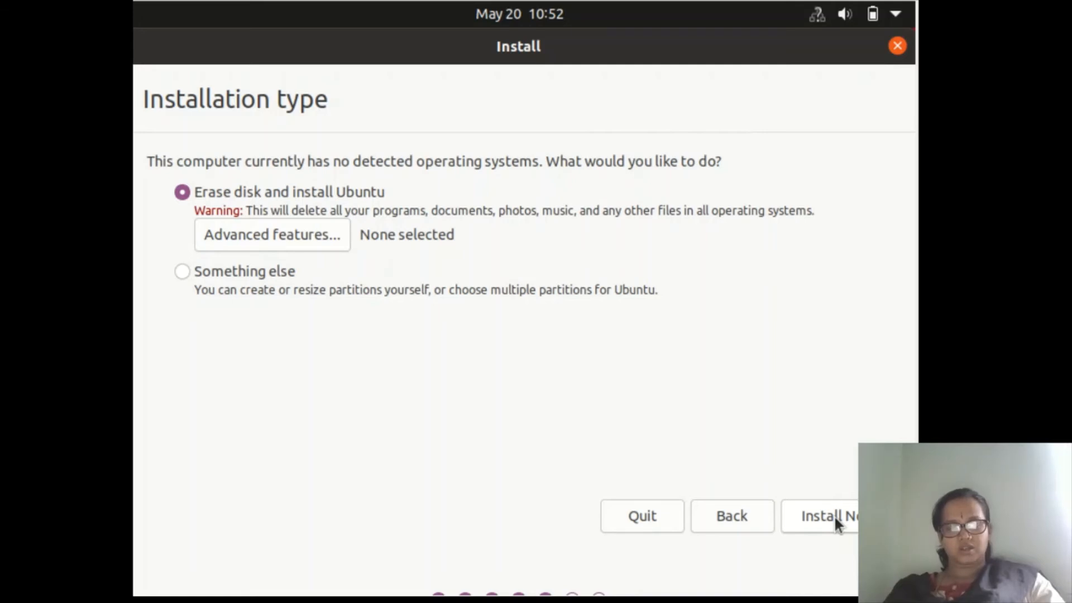
click(833, 515)
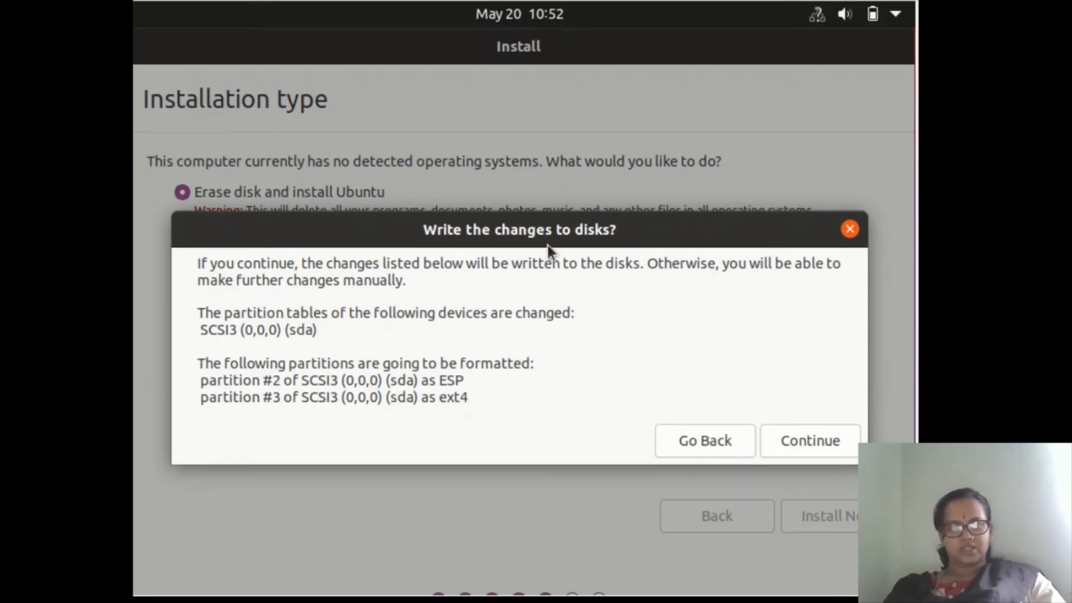
click(801, 445)
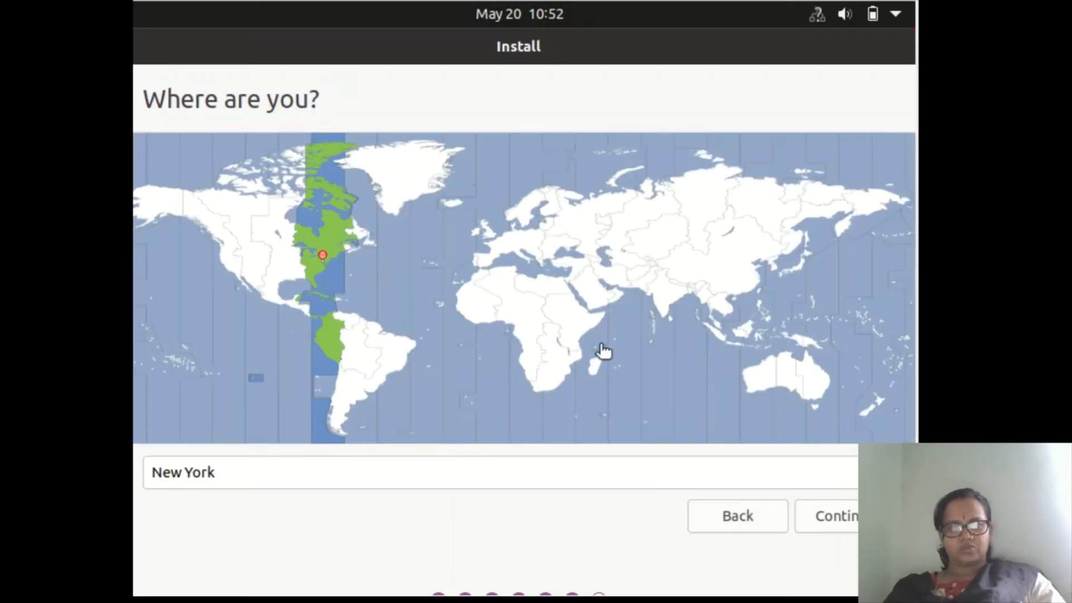
Choose Kolkata as the location, create the user account with the user's name and a confirmed password, and begin installing.
click(665, 302)
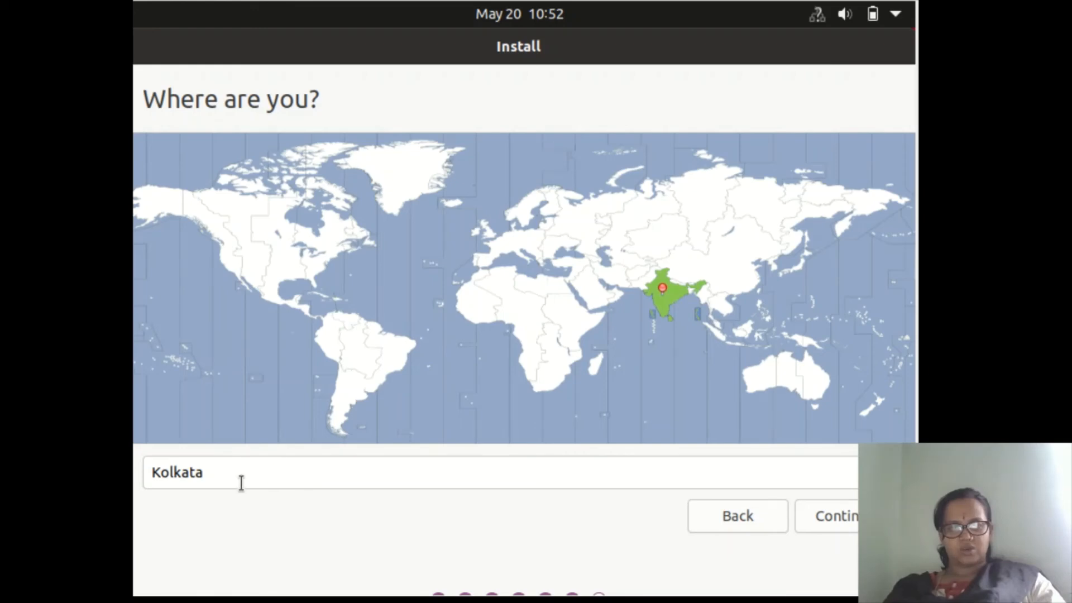
click(843, 520)
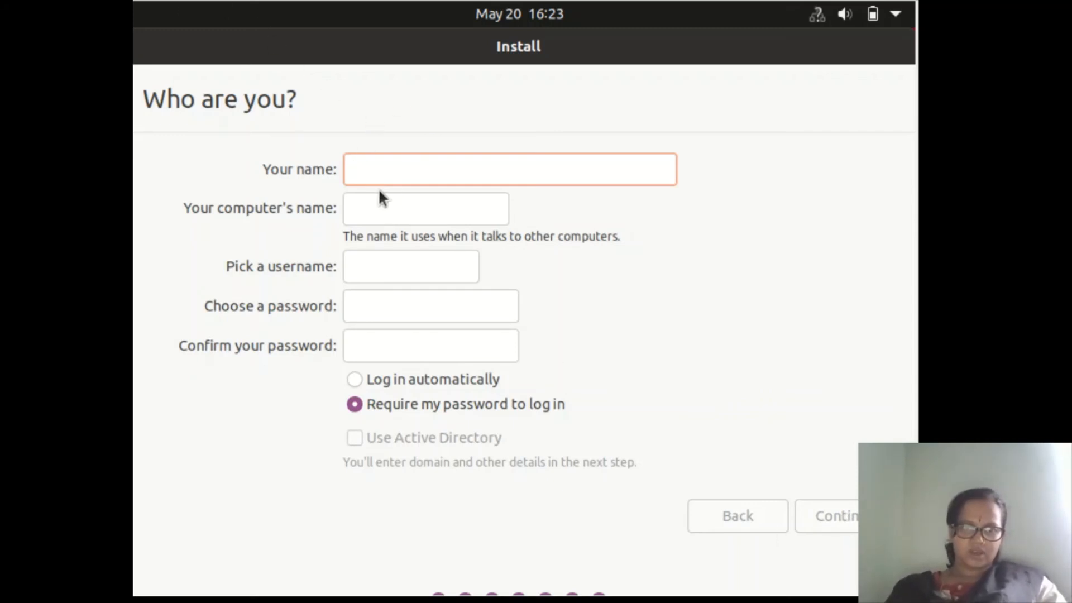
text(Madhura)
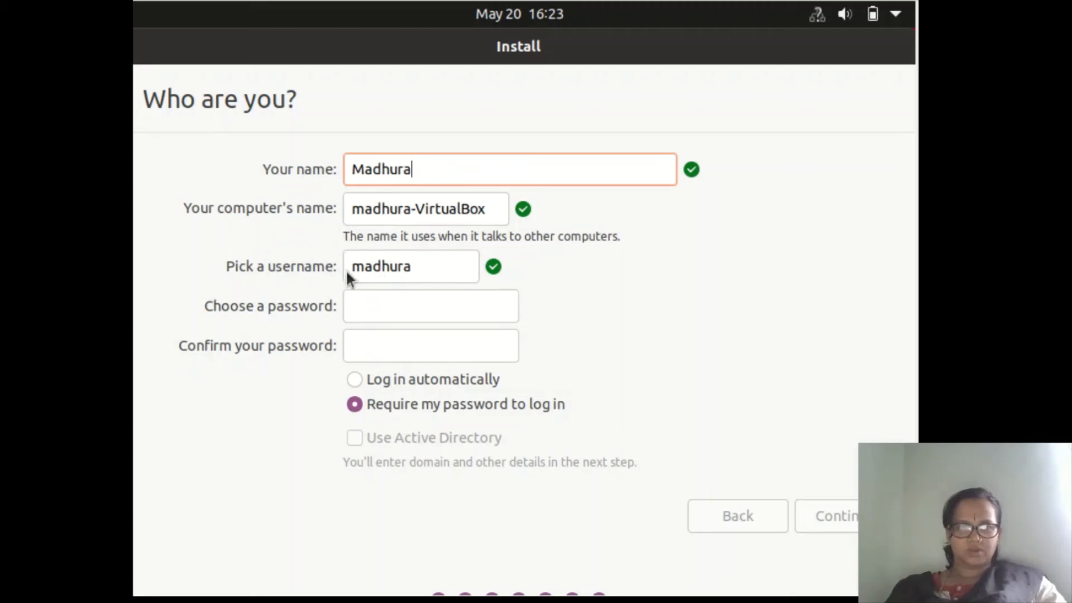
click(404, 302)
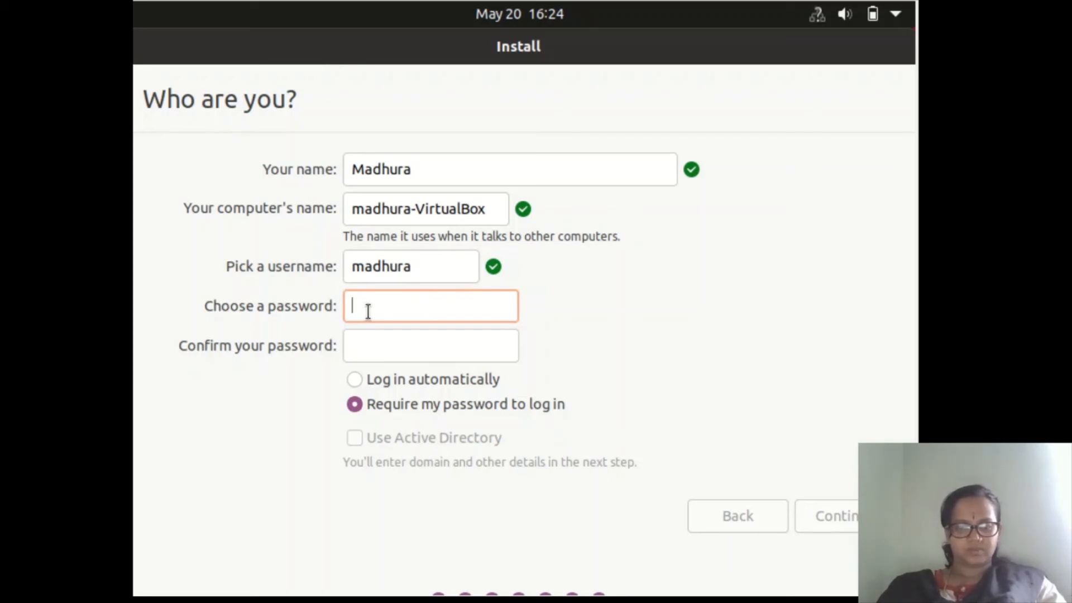
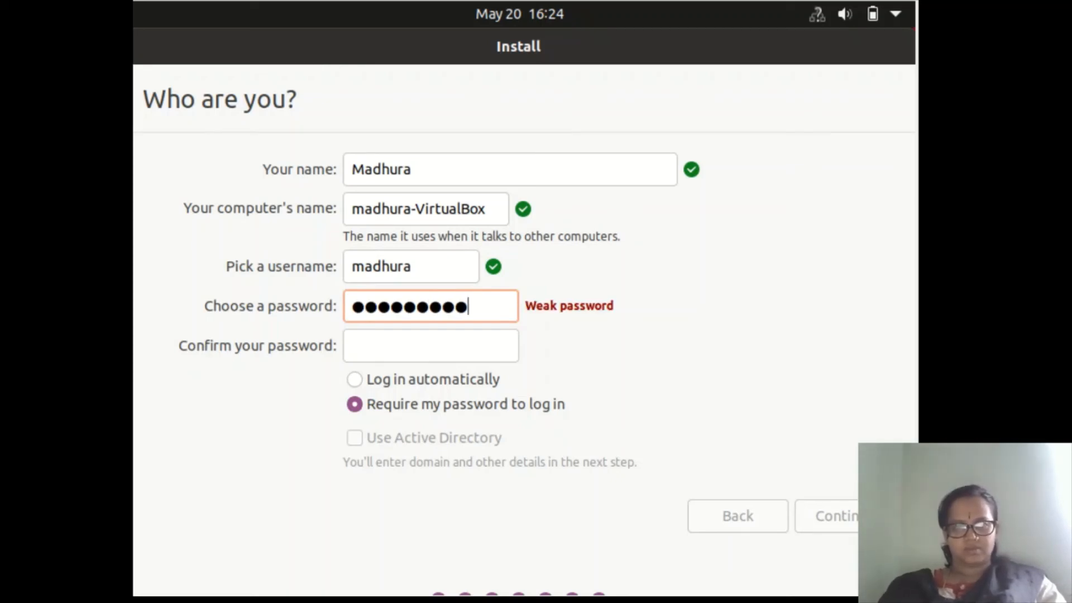
key(Tab)
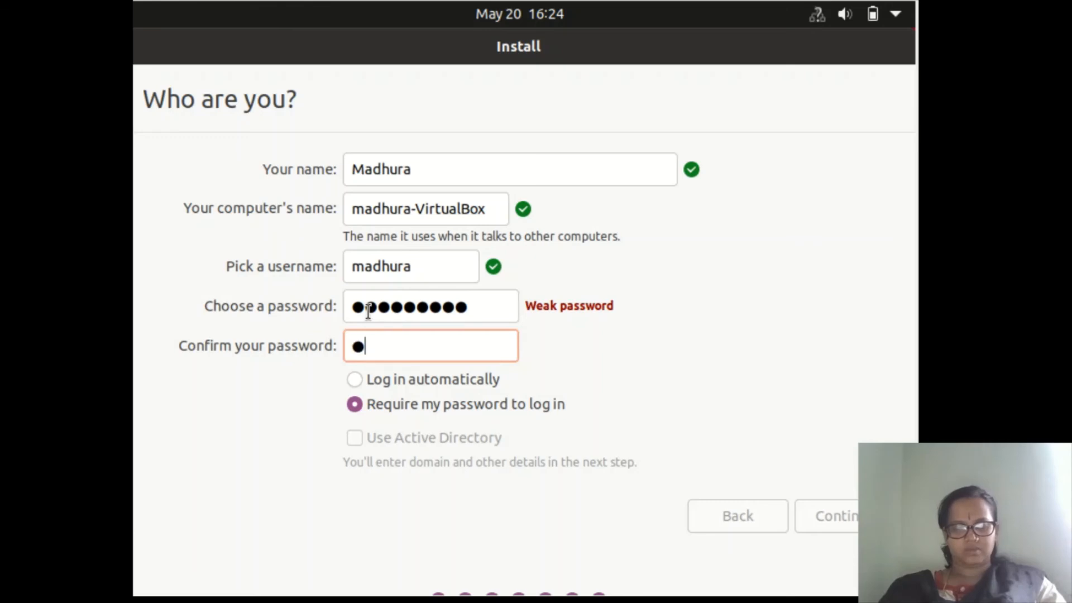
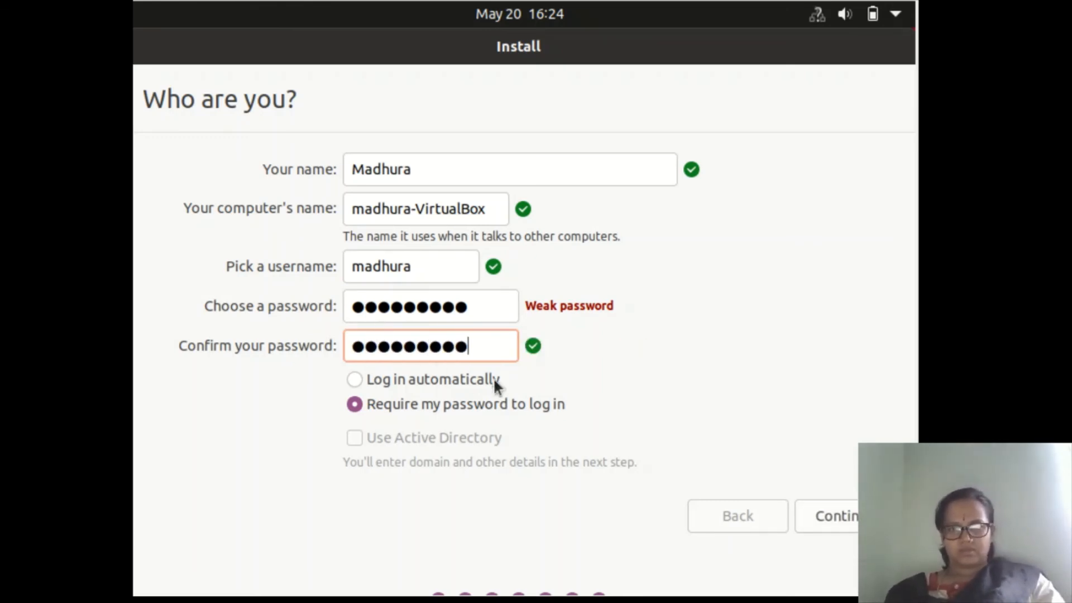
click(816, 511)
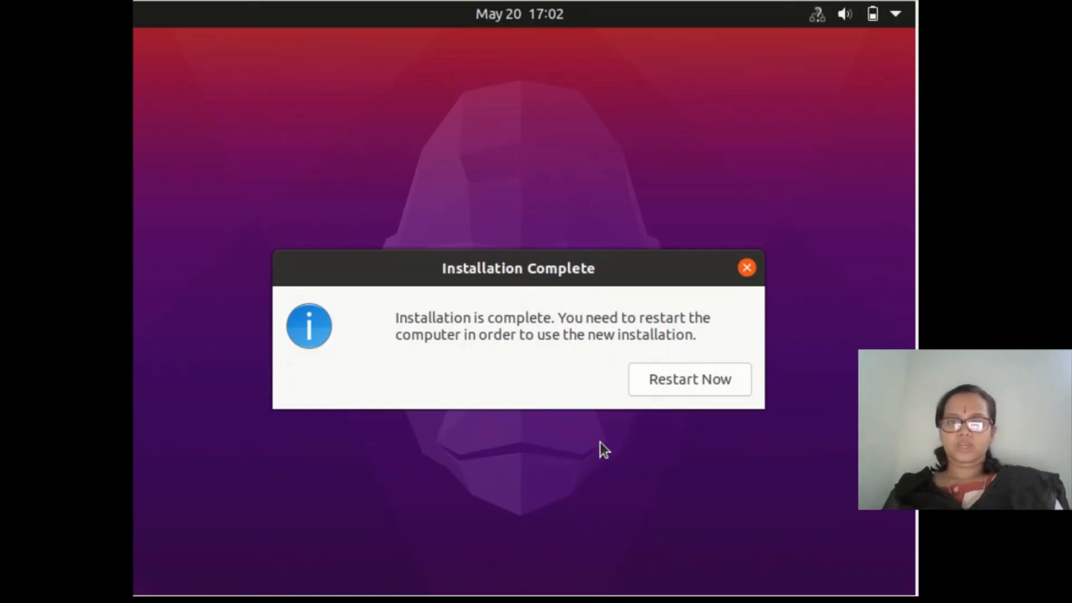
Restart into the new installation and continue past the remove-installation-medium prompt.
click(696, 380)
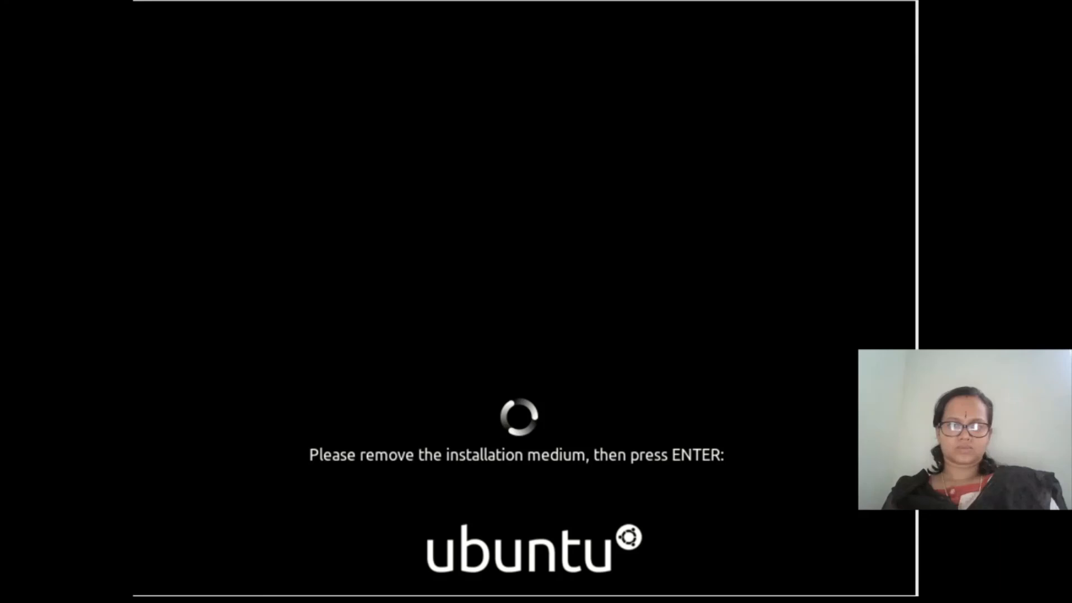
key(Return)
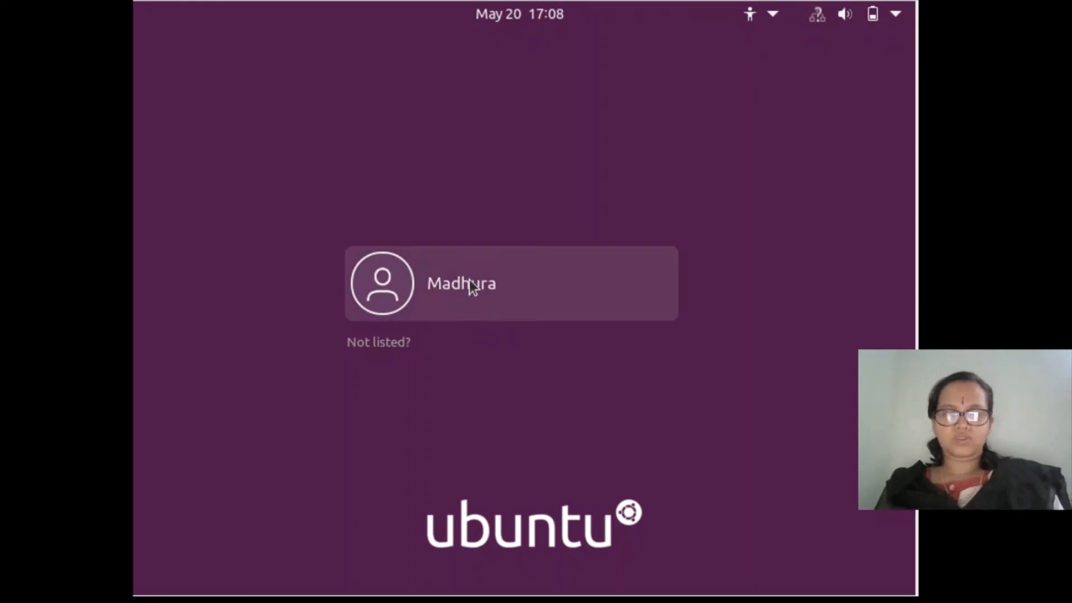
Log in as the new user with the account password.
click(481, 295)
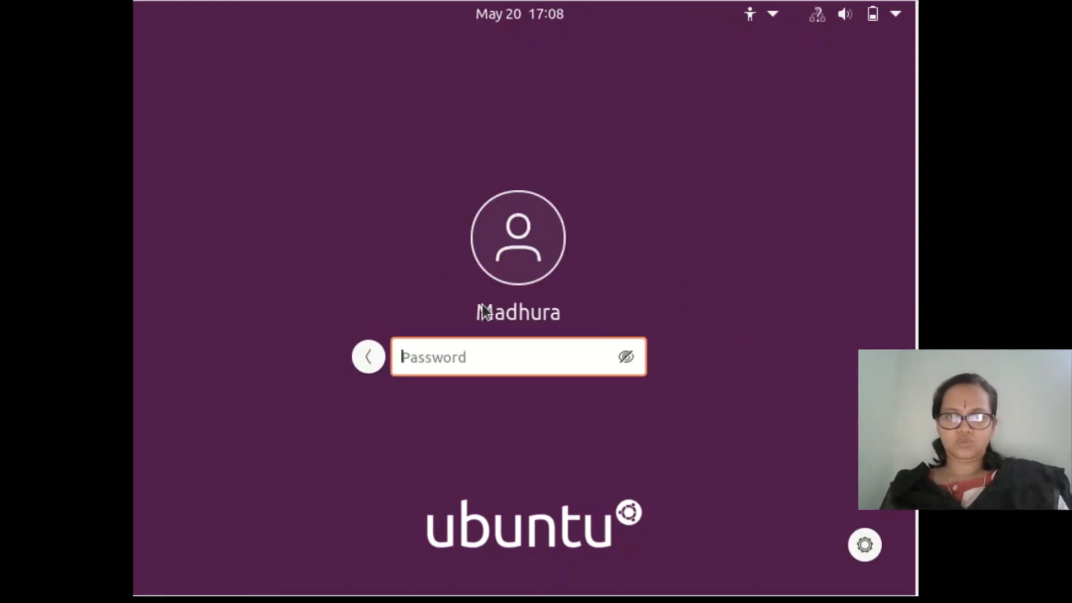
text(•••)
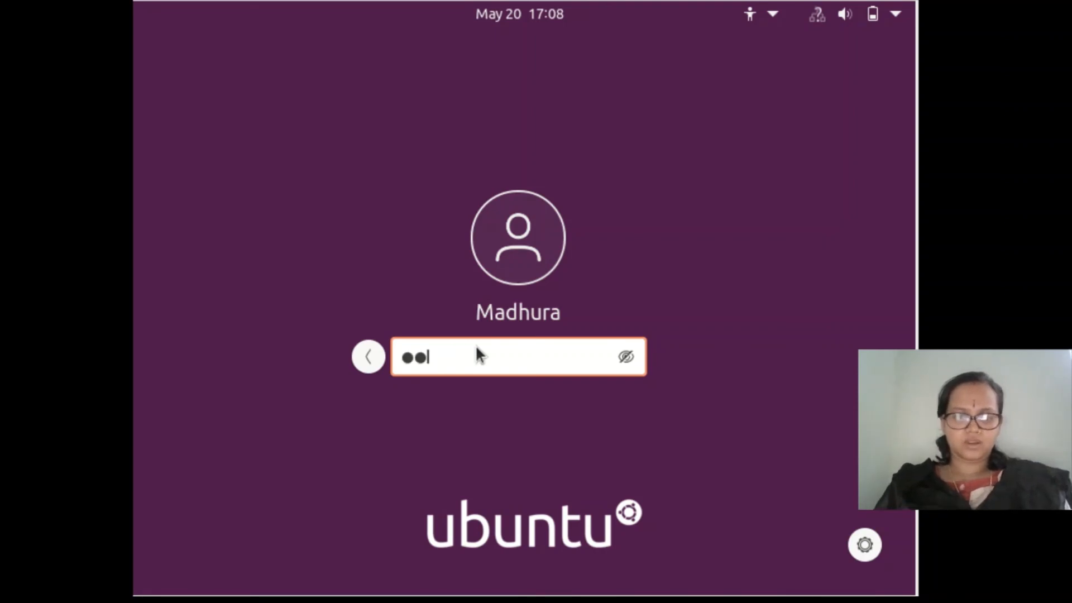
text(••••••)
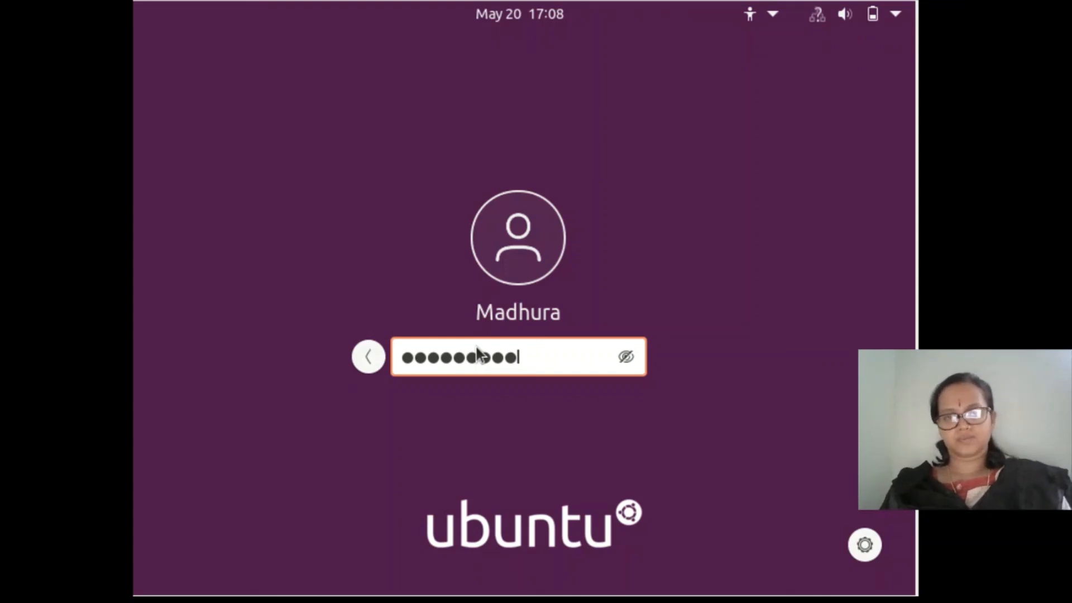
key(Return)
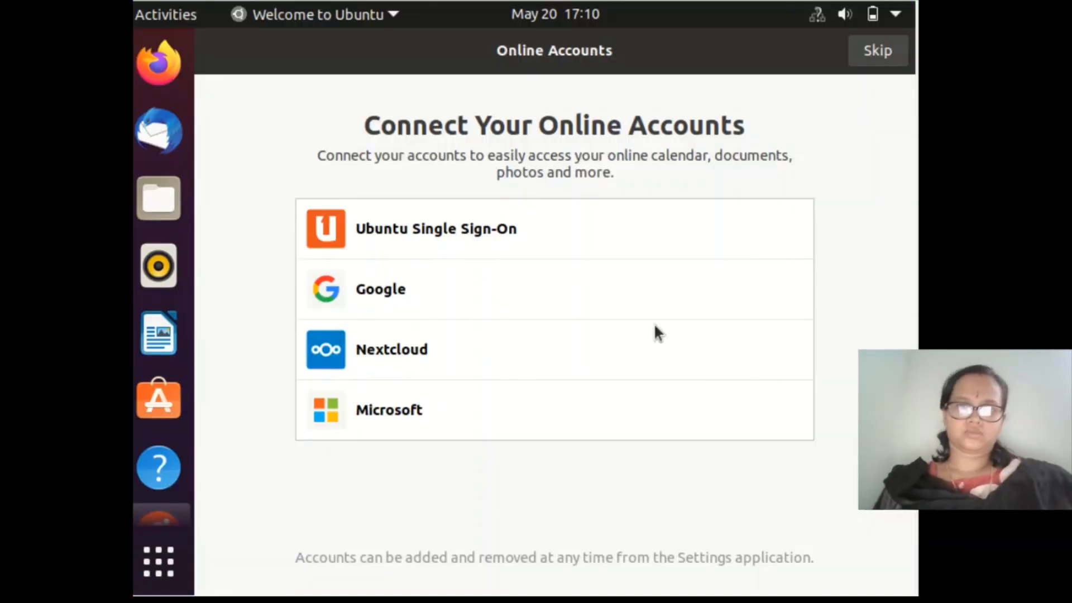
Skip online accounts and move past system info and privacy pages to finish the welcome tour.
click(872, 53)
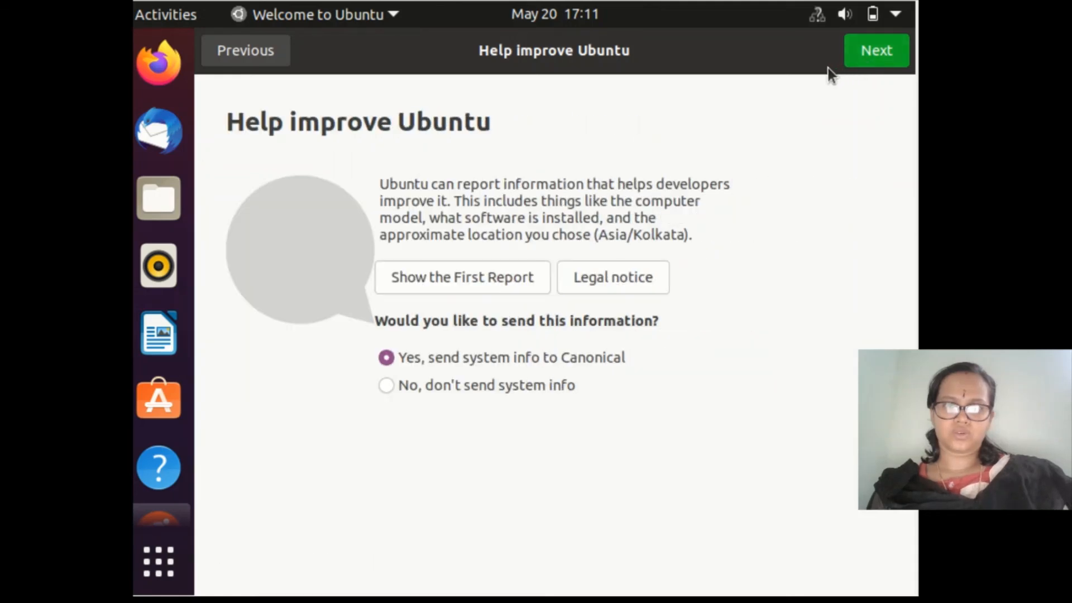
click(867, 57)
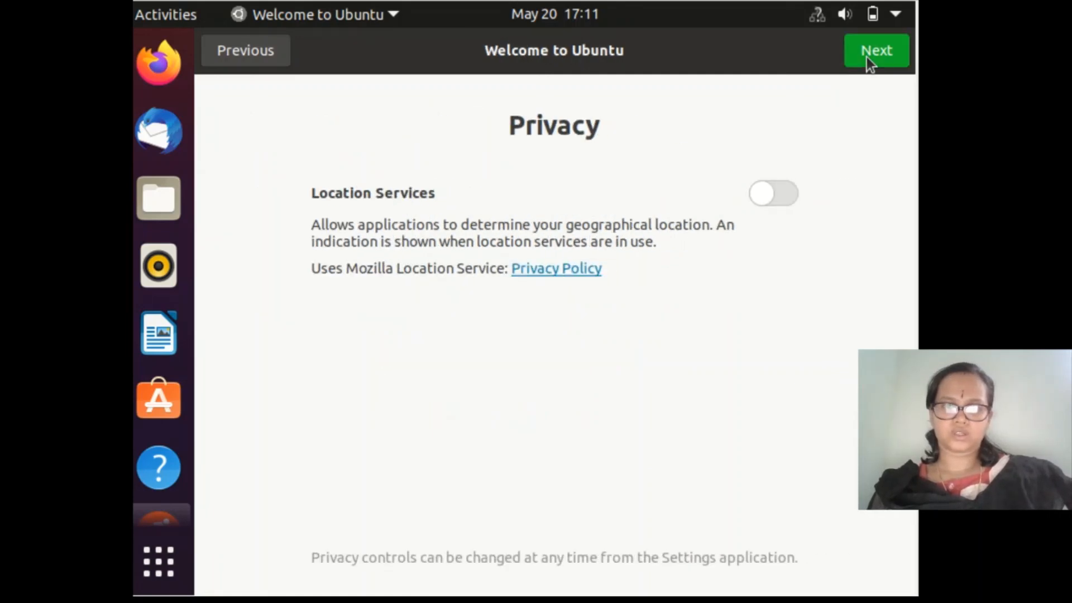
click(867, 57)
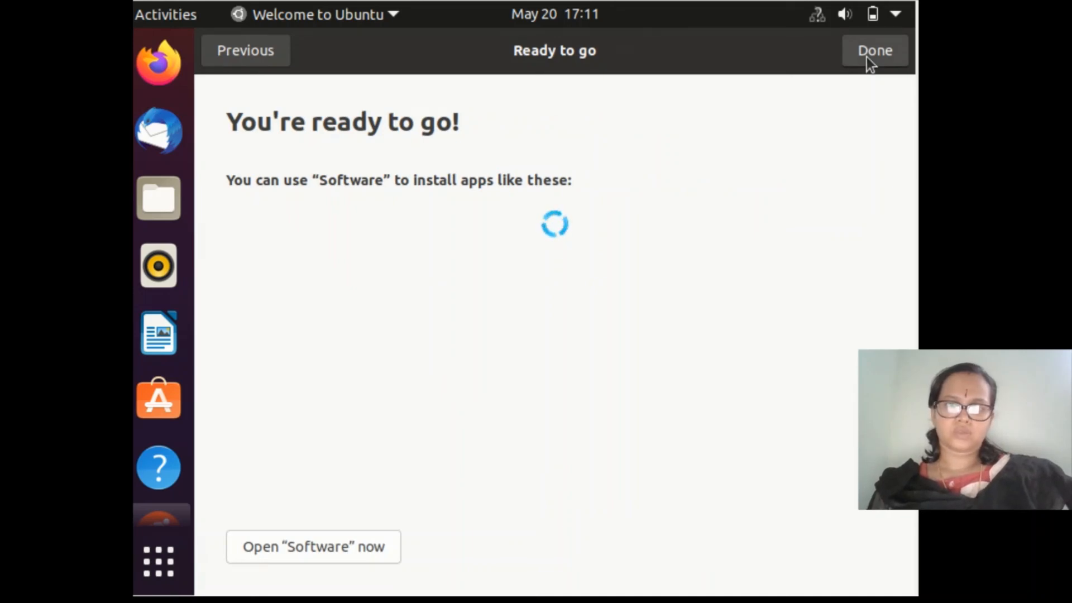
click(867, 57)
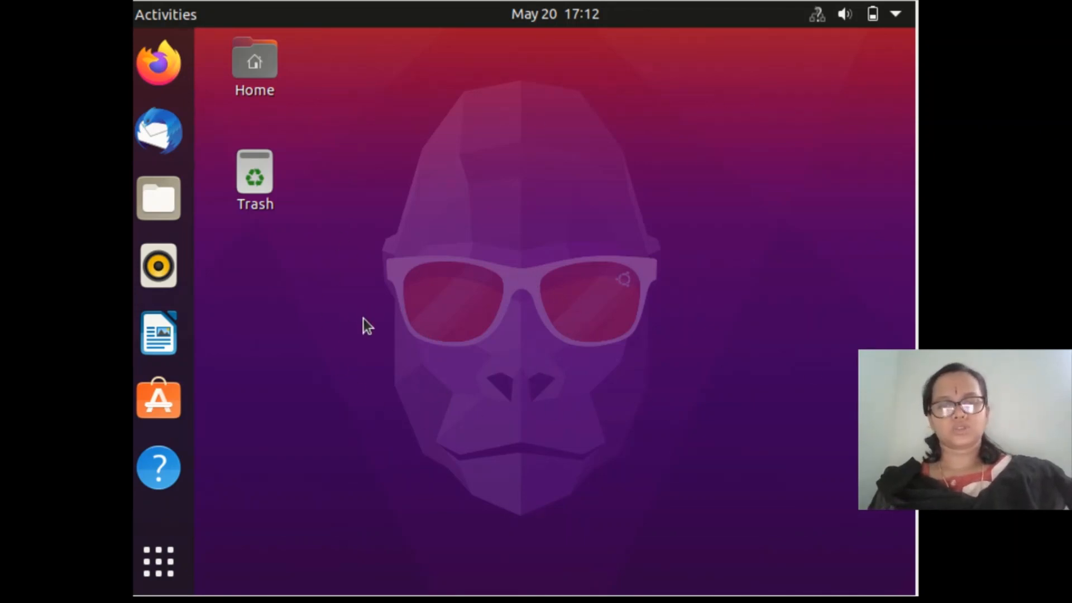
Search the application list for the terminal and launch Terminal.
click(164, 567)
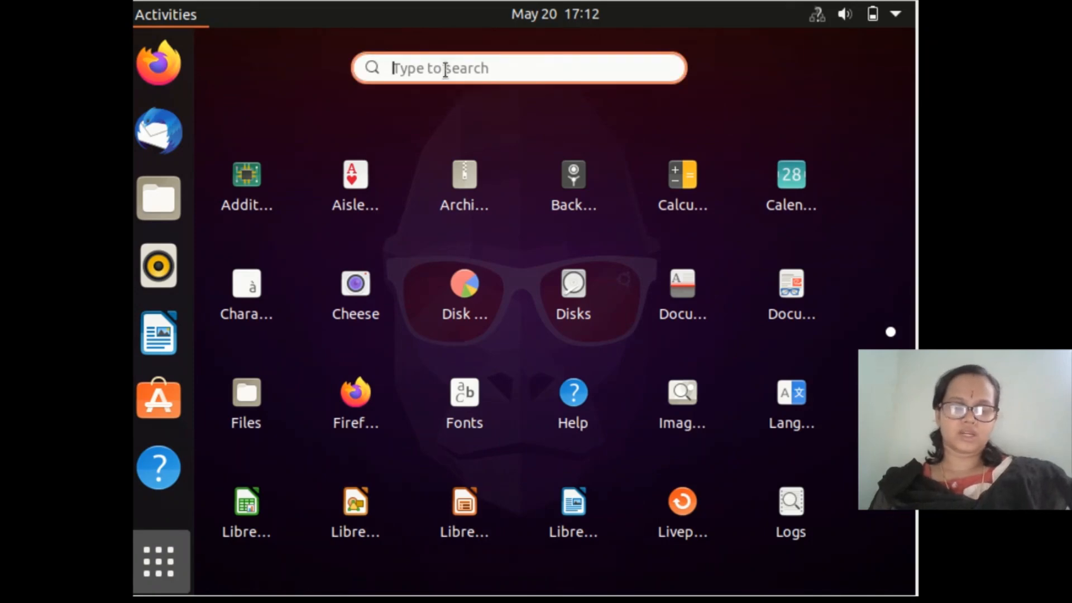
text(terl)
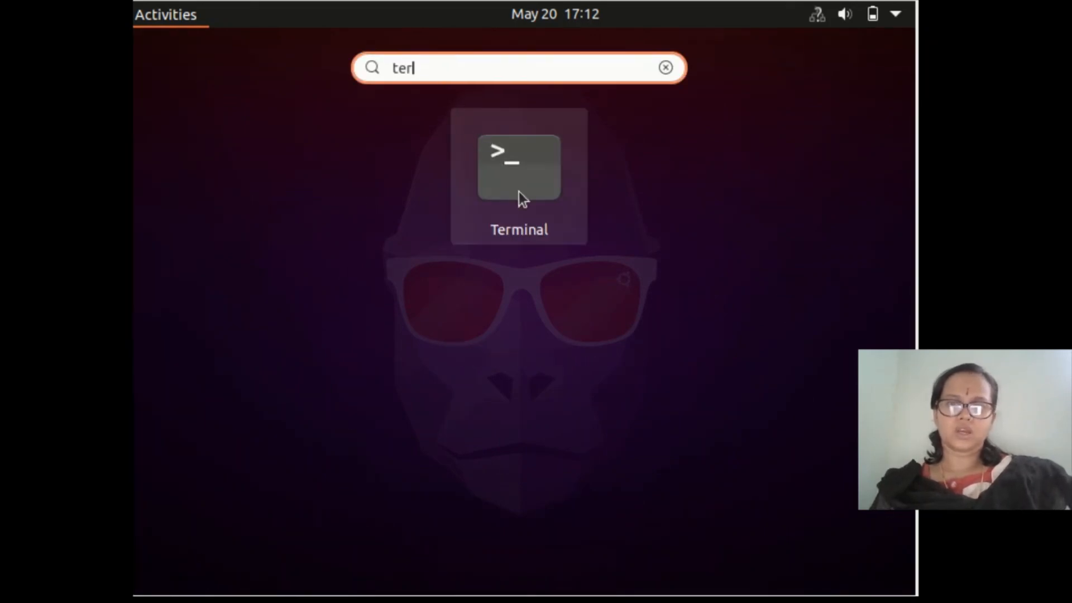
click(519, 192)
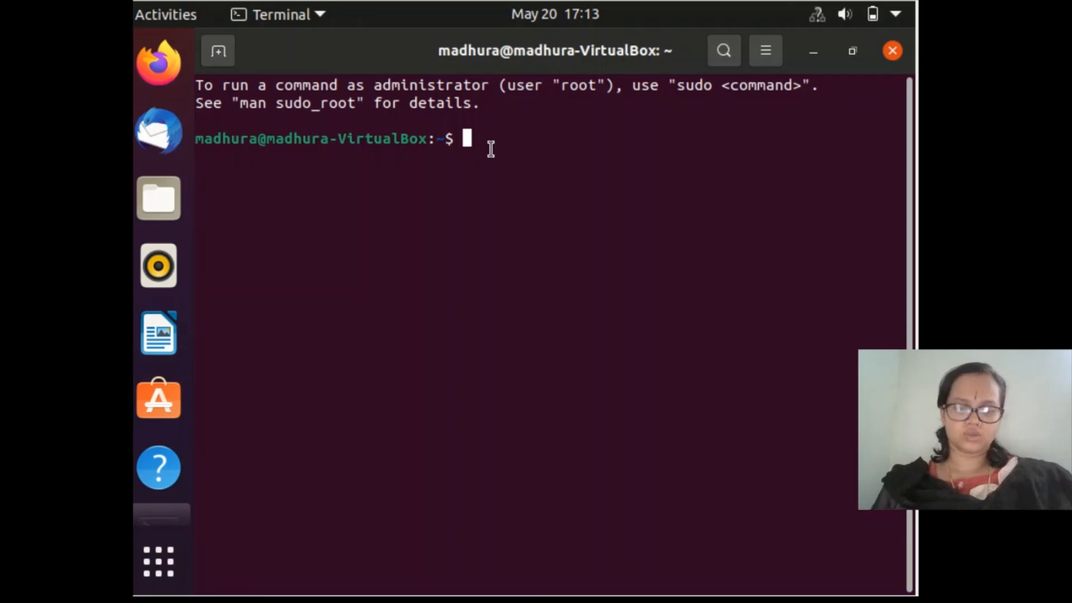
Run the date, ps and pwd commands one after another in the terminal.
text(date)
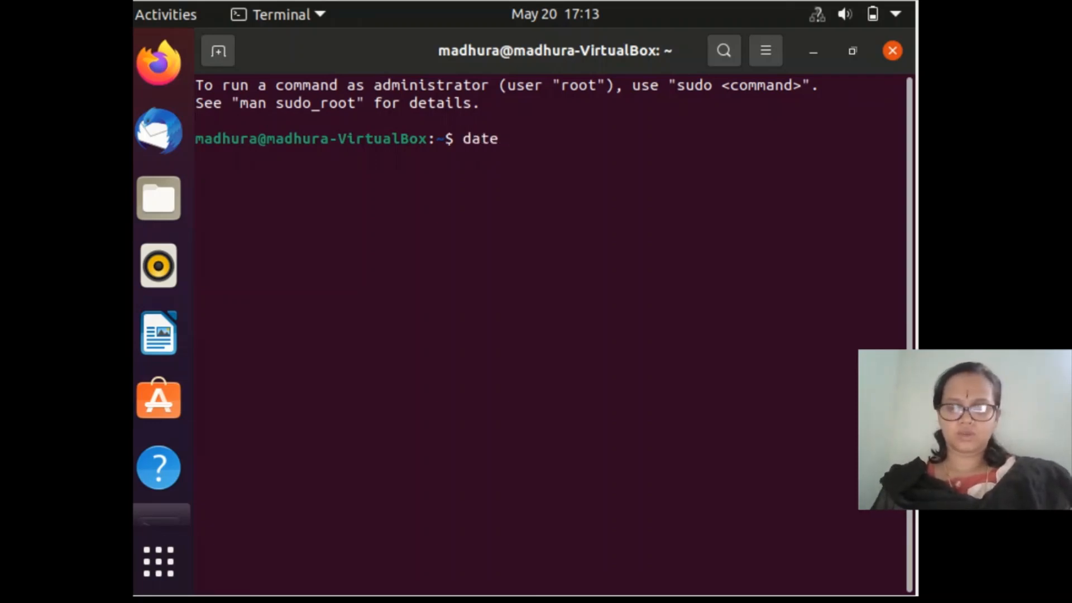
key(Return)
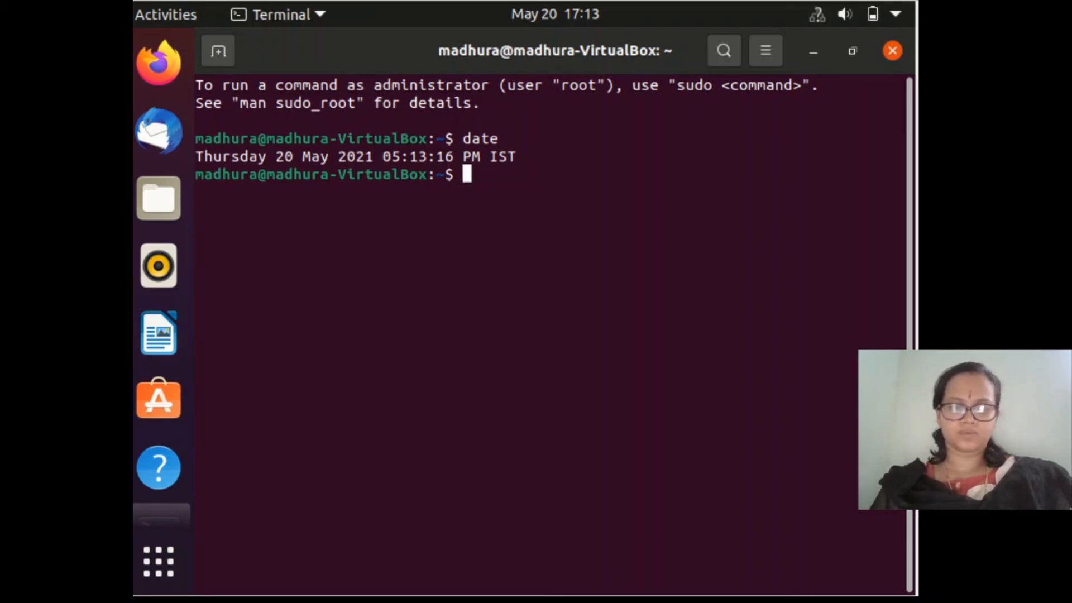
text(ps)
key(Return)
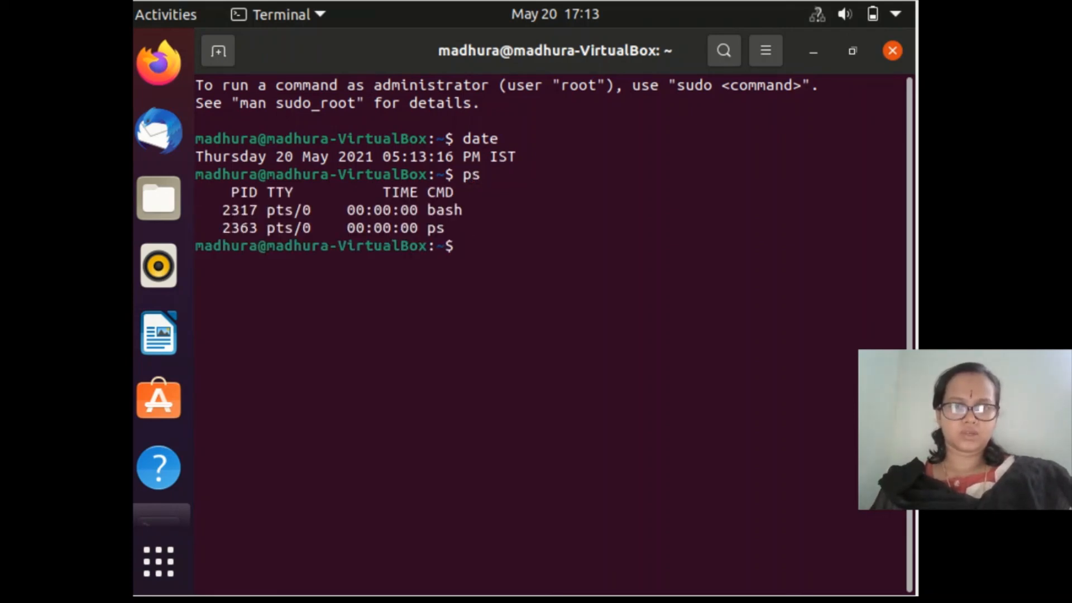
text(pw)
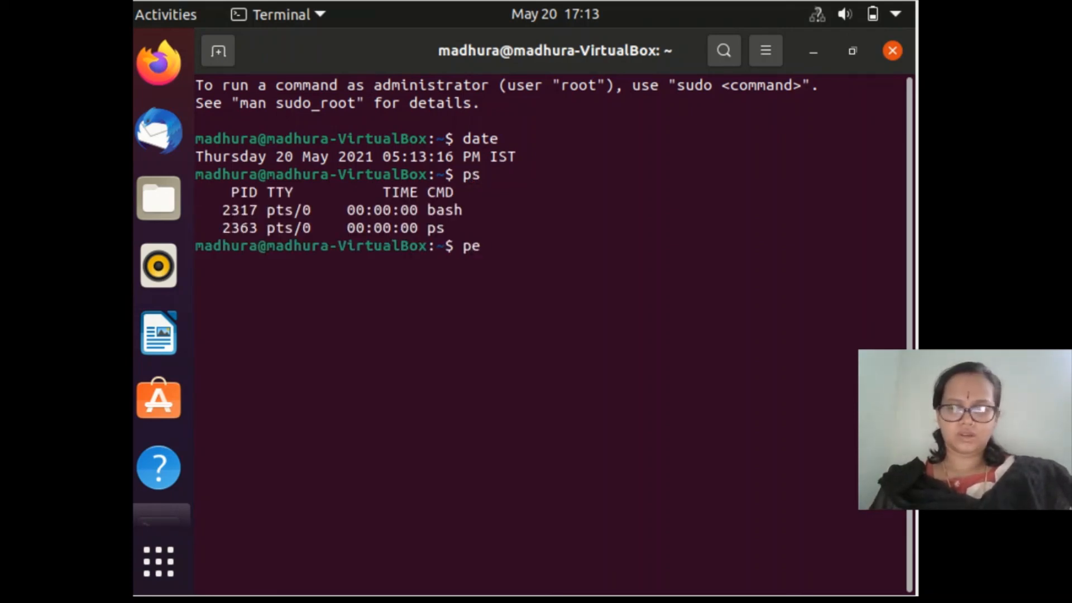
text(d)
key(Return)
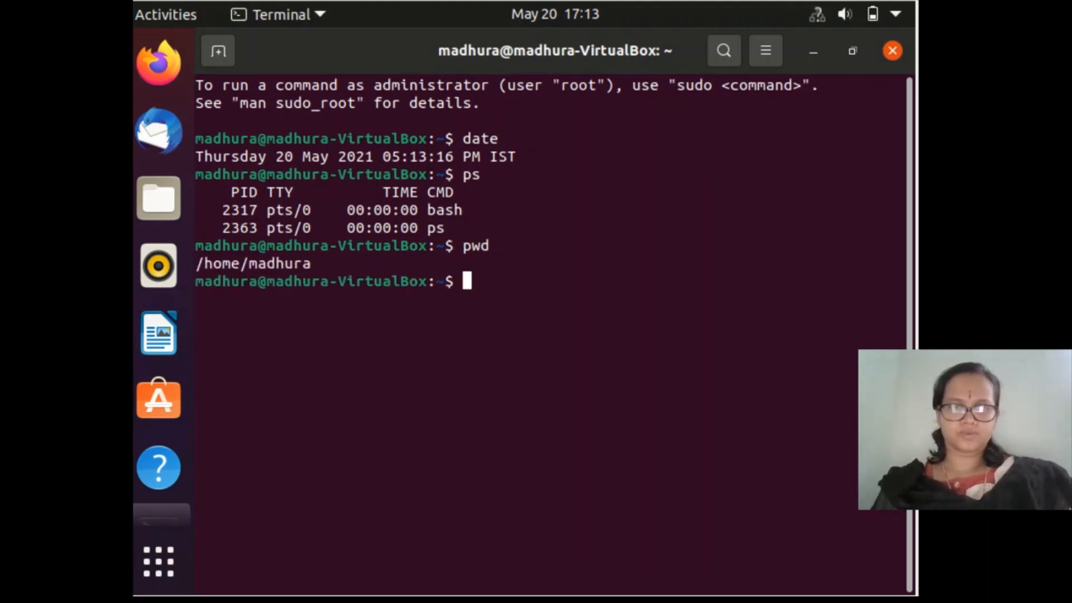